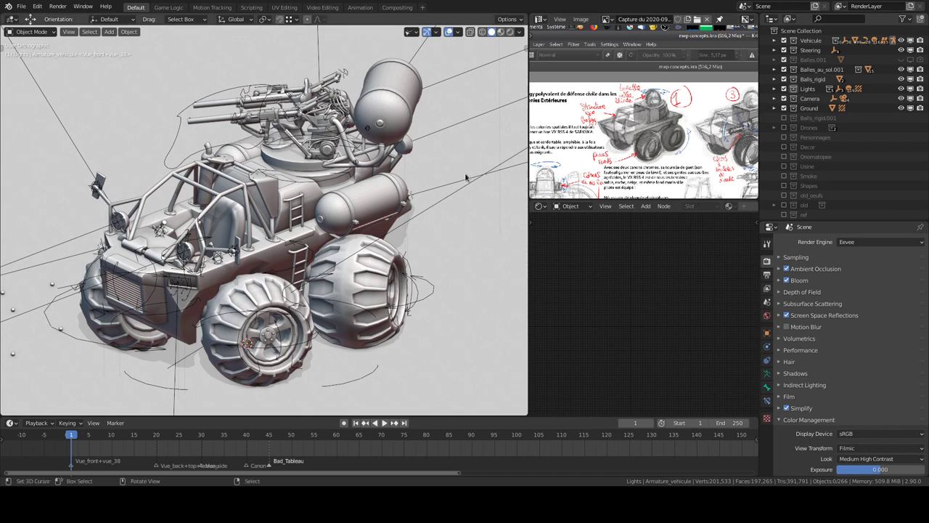
Zoom the reference image in on the sketch, then switch the viewport to Rendered shading
{"action": "mouse_move", "coordinate": [464, 164]}
{"action": "middle_mouse_down"}
{"action": "mouse_move", "coordinate": [361, 203]}
{"action": "mouse_move", "coordinate": [406, 192]}
{"action": "middle_mouse_up"}
{"action": "middle_click_drag", "start_coordinate": [632, 150], "coordinate": [677, 126], "text": "ctrl"}
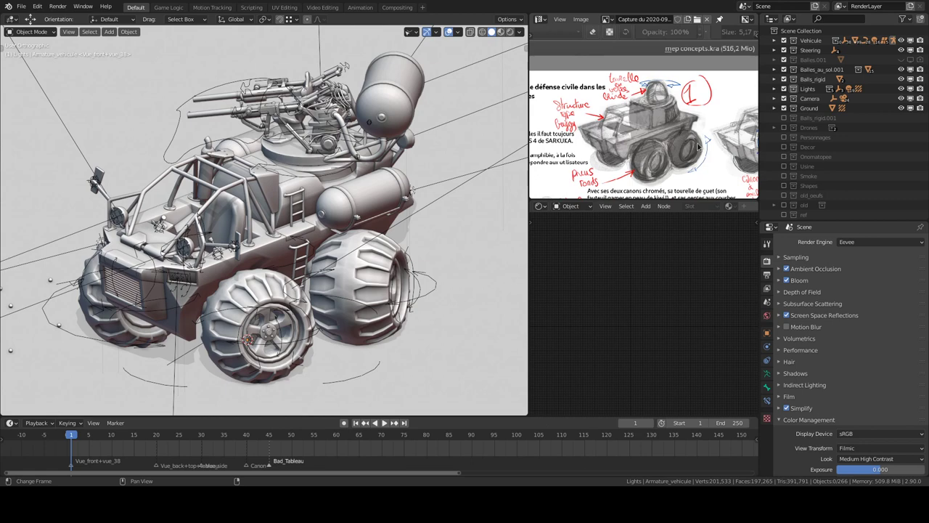
{"action": "scroll", "coordinate": [675, 135], "scroll_direction": "down", "scroll_amount": 2}
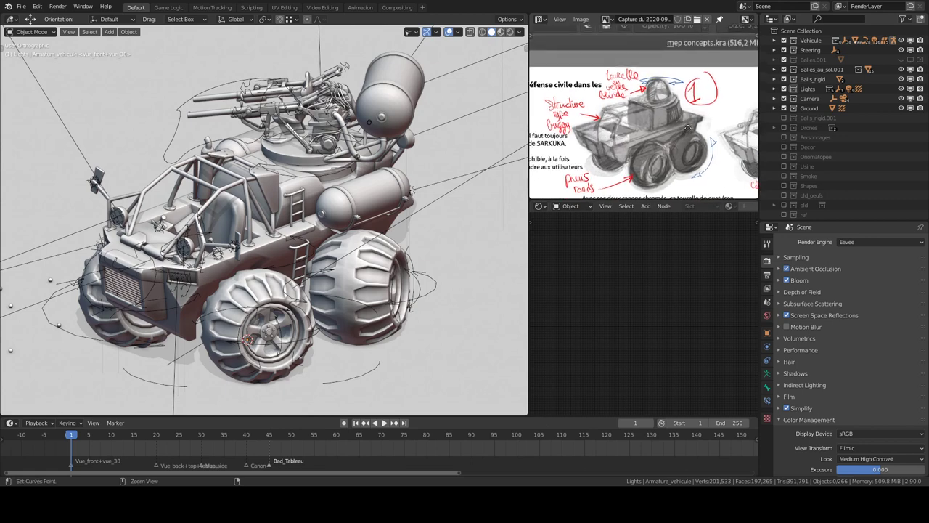
{"action": "scroll", "coordinate": [683, 133], "scroll_direction": "down", "scroll_amount": 1}
{"action": "mouse_move", "coordinate": [684, 133]}
{"action": "middle_mouse_down", "text": "ctrl"}
{"action": "mouse_move", "coordinate": [672, 144]}
{"action": "mouse_move", "coordinate": [707, 125]}
{"action": "mouse_move", "coordinate": [686, 143]}
{"action": "middle_mouse_up", "text": "ctrl"}
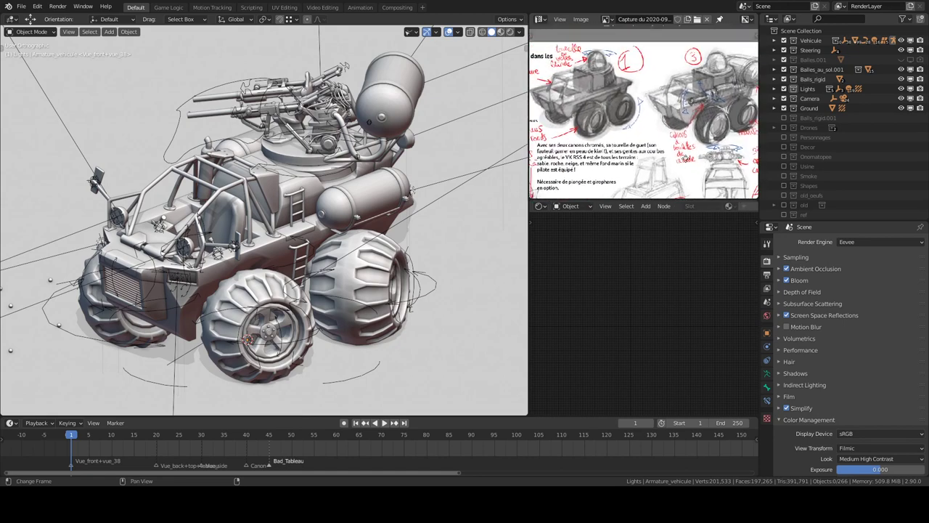
{"action": "scroll", "coordinate": [685, 143], "scroll_direction": "up", "scroll_amount": 2}
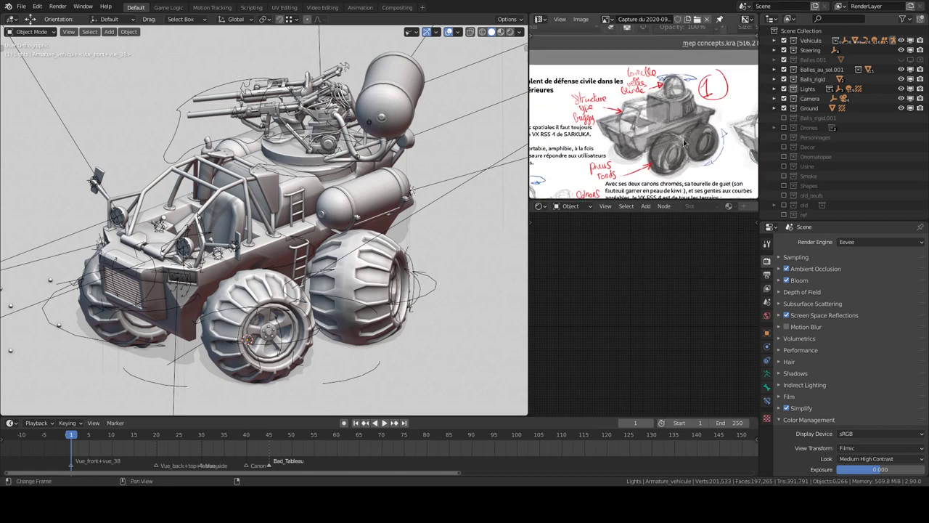
{"action": "left_click", "coordinate": [510, 31]}
Orbit around until the vehicle's headlights face the viewer, then select the vehicle armature
{"action": "middle_click_drag", "start_coordinate": [302, 237], "coordinate": [379, 223]}
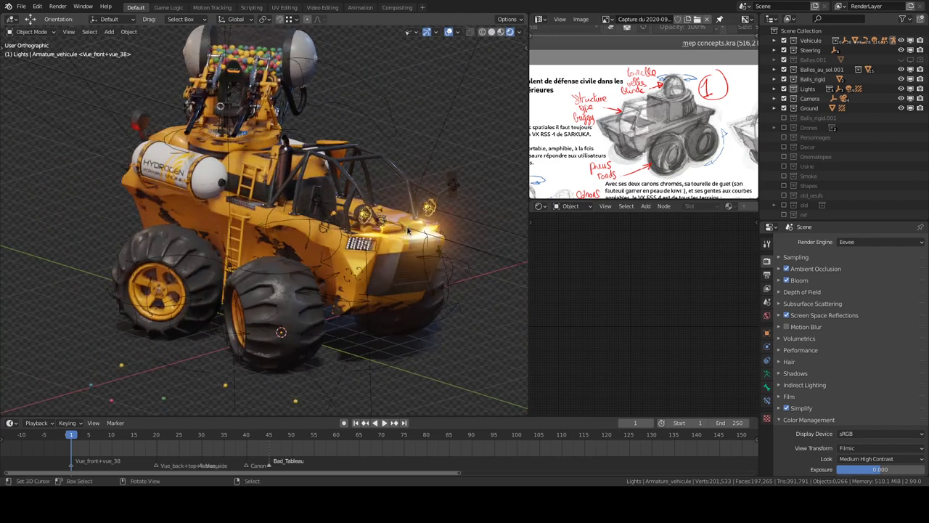
{"action": "middle_click_drag", "start_coordinate": [381, 222], "coordinate": [382, 215]}
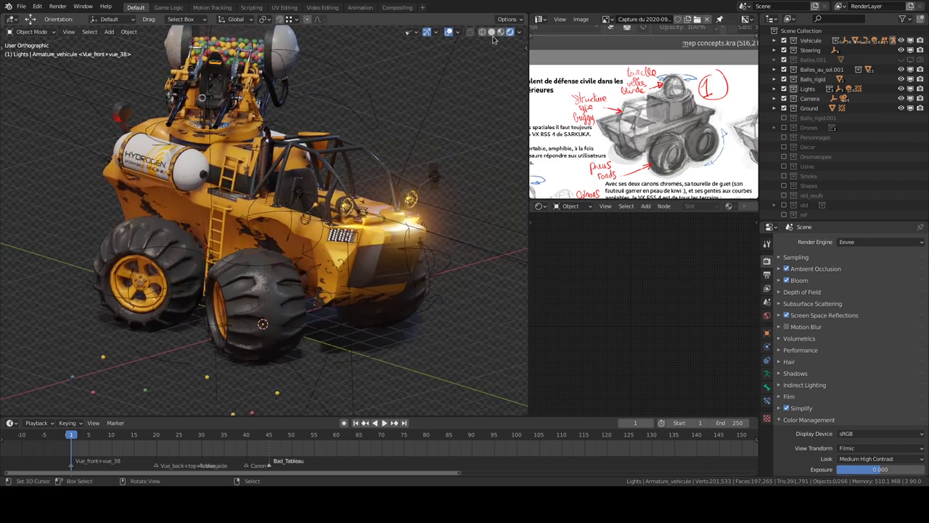
{"action": "middle_click_drag", "start_coordinate": [327, 218], "coordinate": [240, 225]}
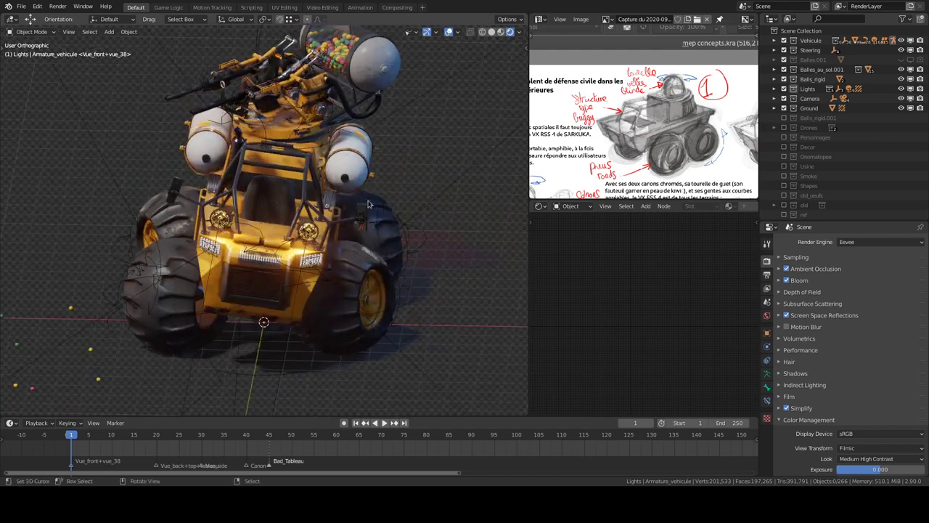
{"action": "left_click", "coordinate": [419, 301]}
Put the vehicle armature into Pose Mode with its bone controls selected
{"action": "key", "text": "ctrl+Tab"}
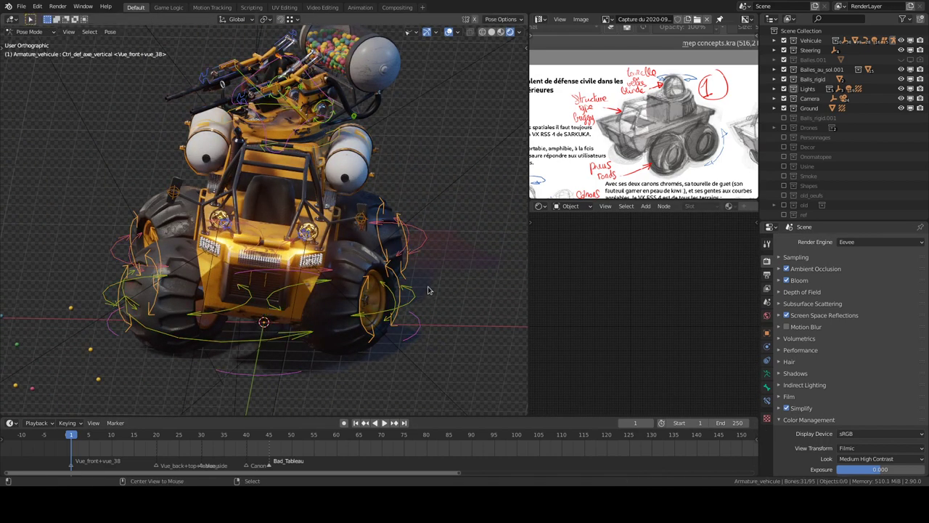
{"action": "key", "text": "KP_4"}
{"action": "key", "text": "KP_4"}
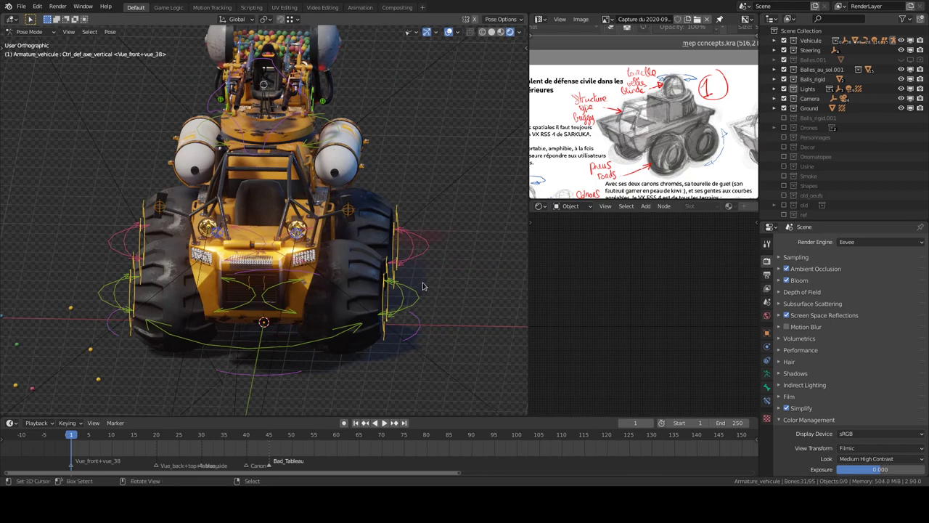
{"action": "key", "text": "ctrl+Tab"}
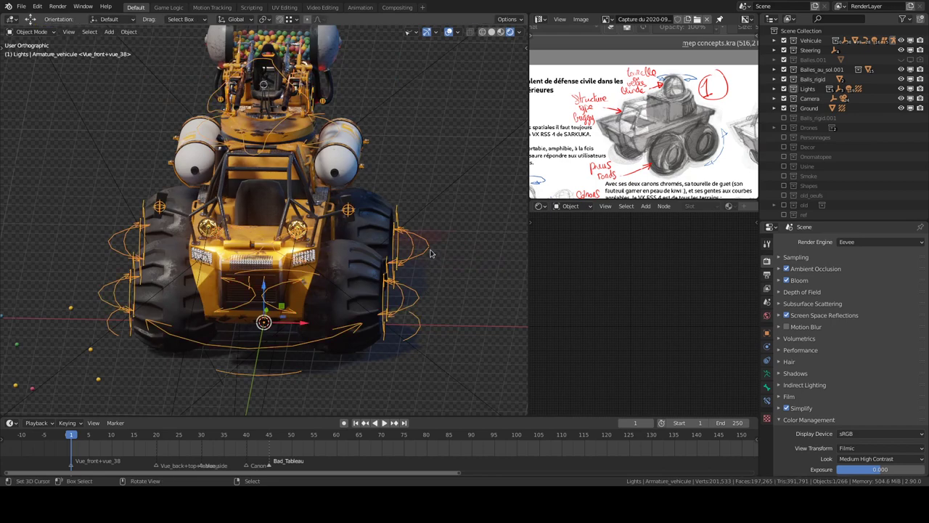
{"action": "mouse_move", "coordinate": [424, 270]}
{"action": "middle_mouse_down"}
{"action": "mouse_move", "coordinate": [396, 241]}
{"action": "mouse_move", "coordinate": [409, 247]}
{"action": "mouse_move", "coordinate": [403, 303]}
{"action": "middle_mouse_up"}
{"action": "key", "text": "alt+a"}
{"action": "key", "text": "ctrl+z"}
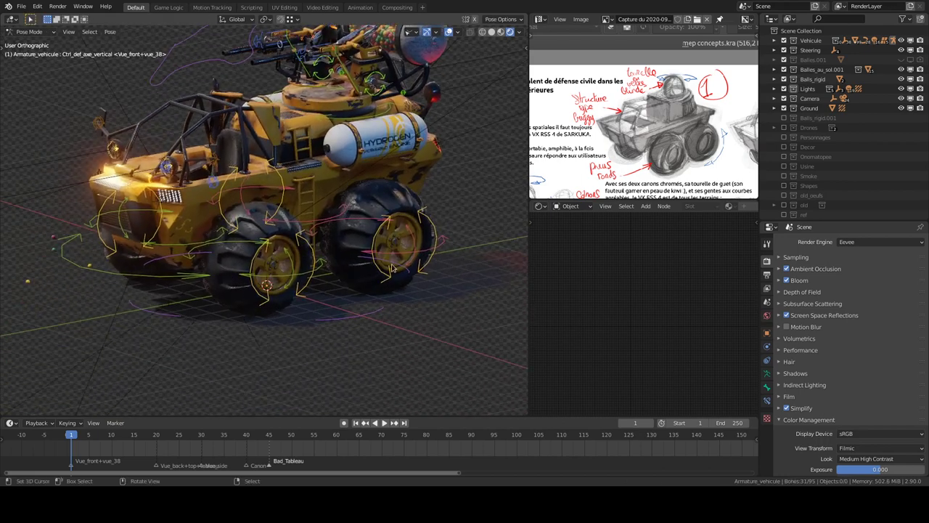
{"action": "key", "text": "ctrl+Tab"}
Move the rig's root control along the global Y axis to slide the vehicle forward
{"action": "key", "text": "g"}
{"action": "key", "text": "y"}
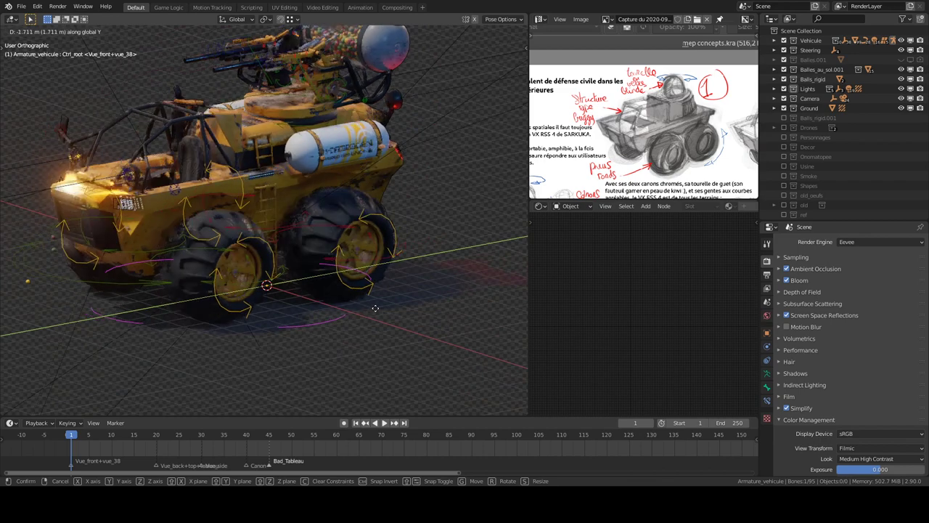
{"action": "right_click", "coordinate": [305, 247]}
{"action": "left_click", "coordinate": [361, 311]}
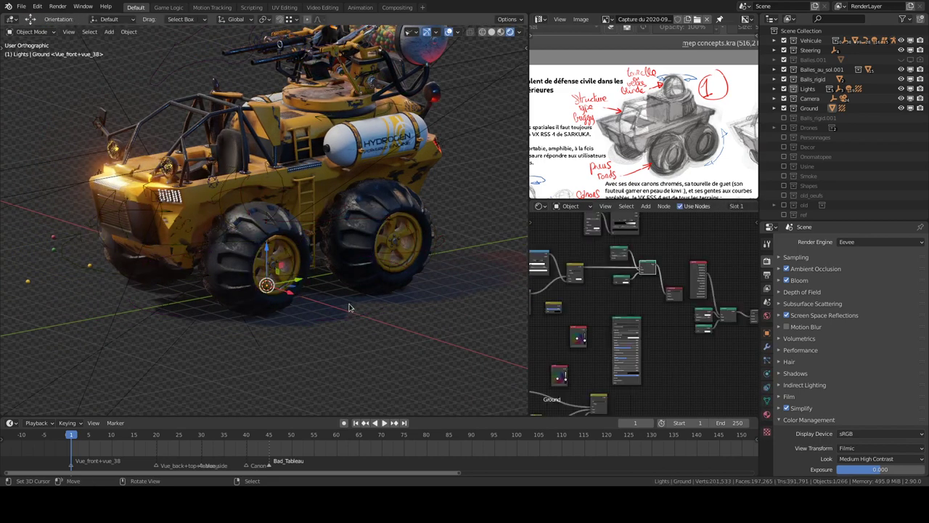
{"action": "key", "text": "ctrl+z"}
{"action": "key", "text": "g"}
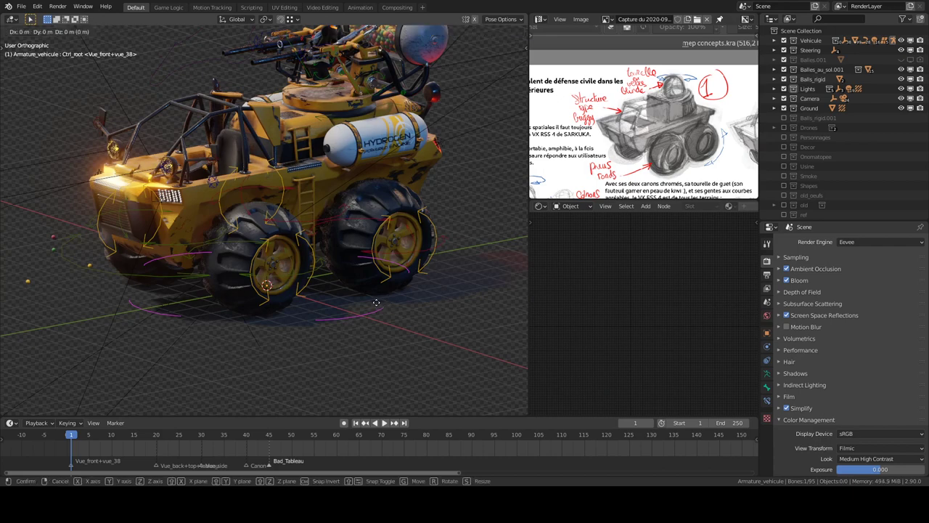
{"action": "key", "text": "y"}
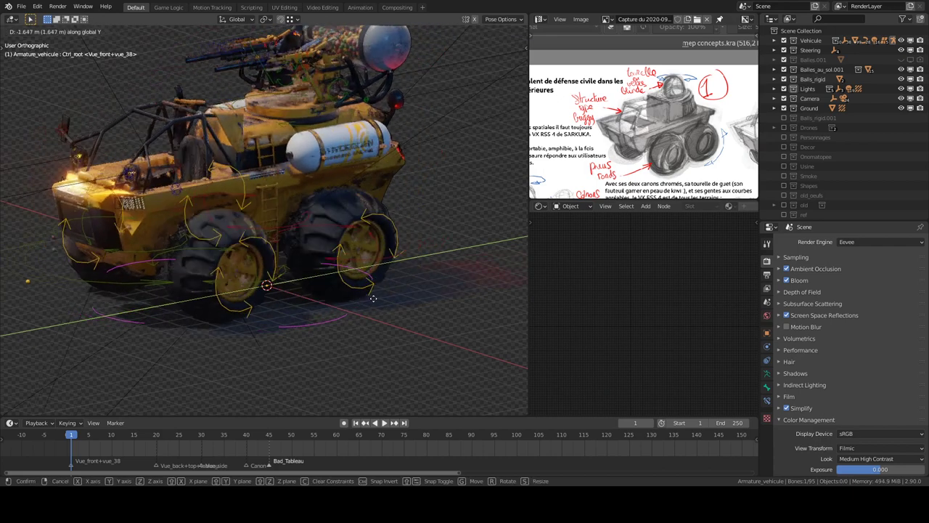
{"action": "left_click", "coordinate": [421, 209]}
Rotate the Ctrl_def_tourelle turret control repeatedly, ending with roughly a half turn
{"action": "scroll", "coordinate": [384, 247], "scroll_direction": "up", "scroll_amount": 3}
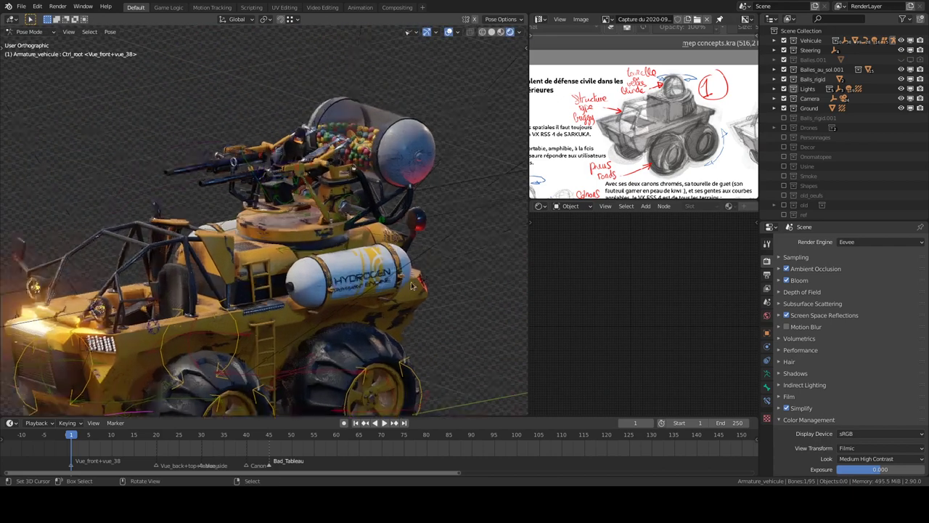
{"action": "scroll", "coordinate": [363, 276], "scroll_direction": "up", "scroll_amount": 2}
{"action": "left_click", "coordinate": [353, 285]}
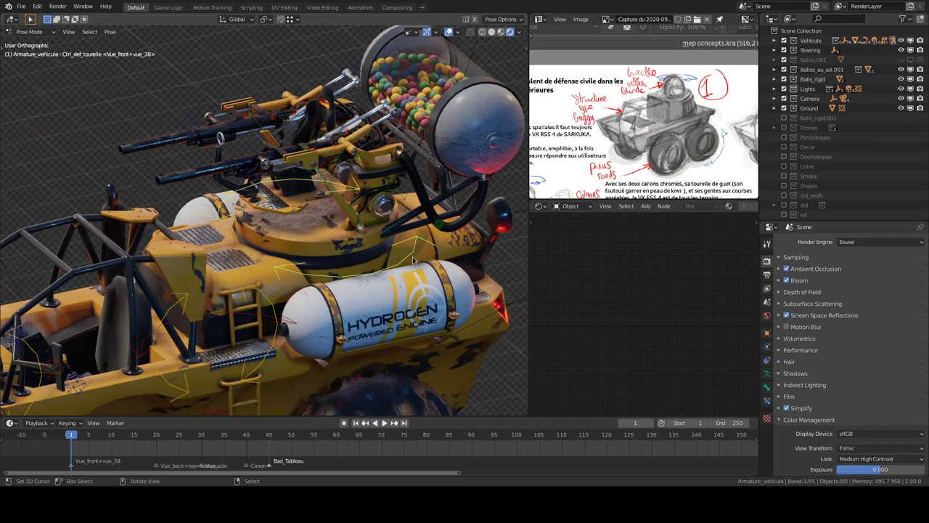
{"action": "key", "text": "r"}
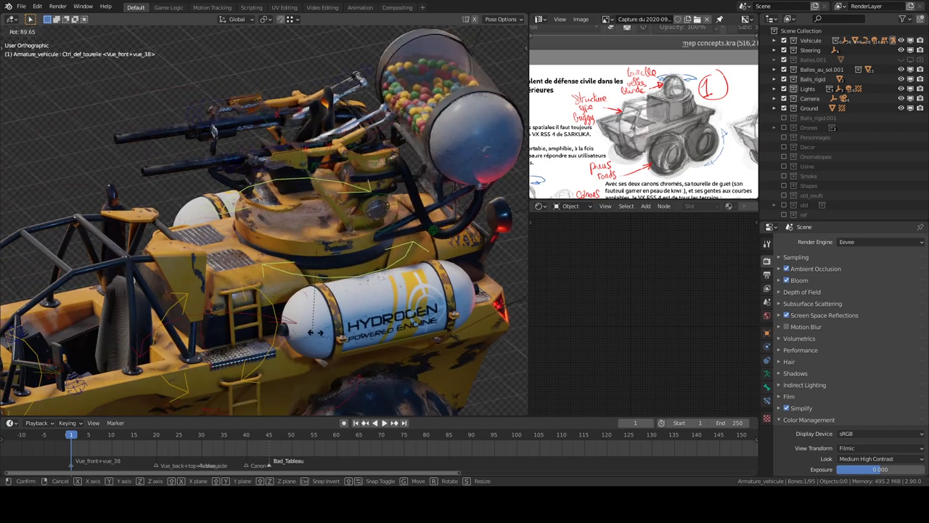
{"action": "left_click", "coordinate": [373, 270]}
{"action": "scroll", "coordinate": [377, 271], "scroll_direction": "down", "scroll_amount": 5}
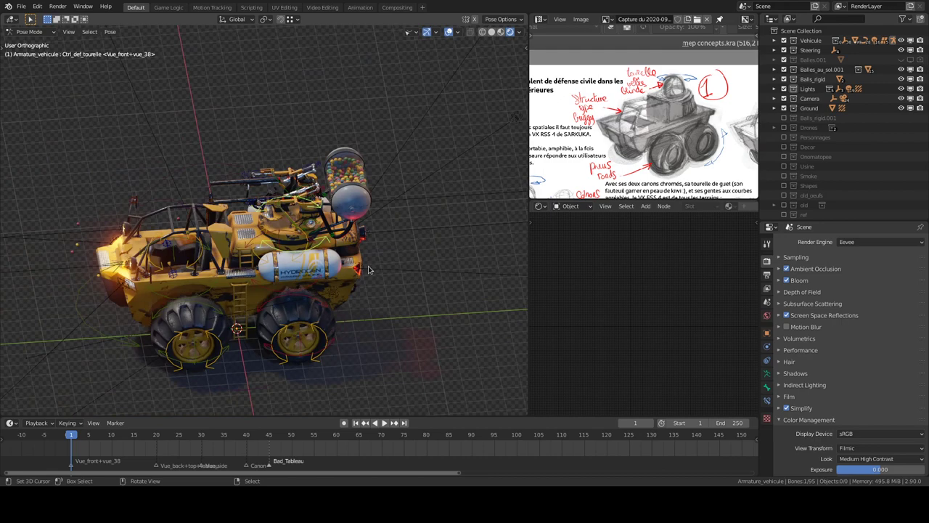
{"action": "key", "text": "KP_5"}
{"action": "middle_click_drag", "start_coordinate": [368, 237], "coordinate": [341, 240]}
{"action": "scroll", "coordinate": [341, 239], "scroll_direction": "up", "scroll_amount": 3}
{"action": "key", "text": "r"}
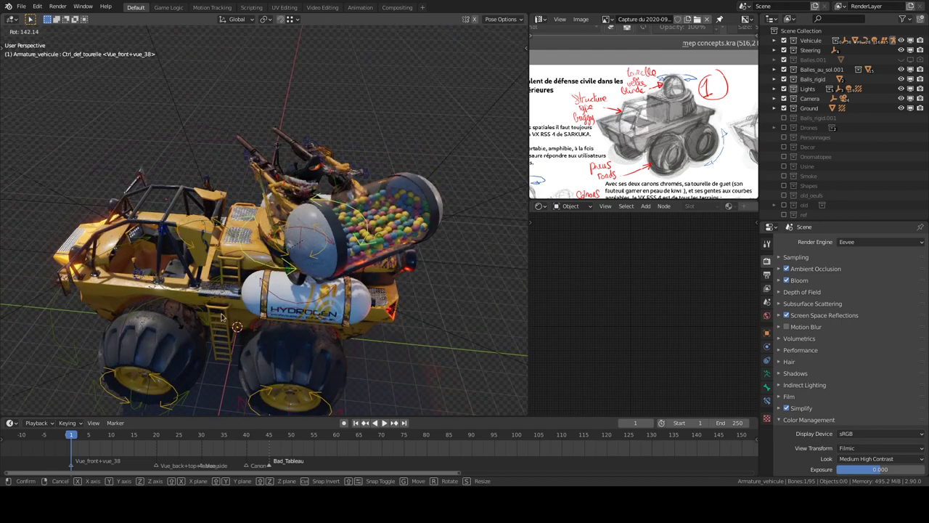
{"action": "left_click", "coordinate": [407, 218]}
{"action": "mouse_move", "coordinate": [407, 218]}
{"action": "middle_mouse_down"}
{"action": "mouse_move", "coordinate": [372, 247]}
{"action": "mouse_move", "coordinate": [402, 268]}
{"action": "mouse_move", "coordinate": [341, 229]}
{"action": "middle_mouse_up"}
{"action": "key", "text": "r"}
{"action": "left_click", "coordinate": [392, 257]}
{"action": "scroll", "coordinate": [341, 228], "scroll_direction": "up", "scroll_amount": 3}
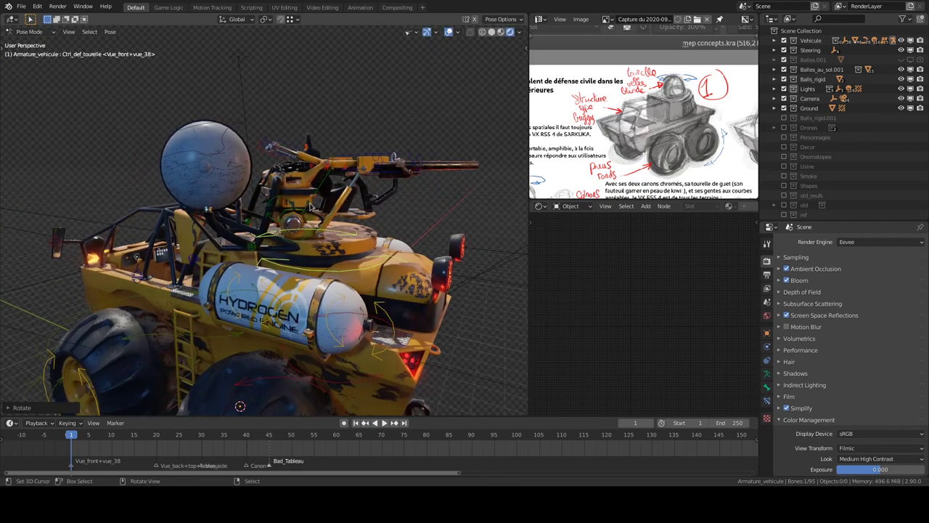
Rotate the Ctrl_def_axe_vertical control and orbit around to check the turret's new heading
{"action": "left_click", "coordinate": [276, 236]}
{"action": "middle_click_drag", "start_coordinate": [276, 235], "coordinate": [287, 232]}
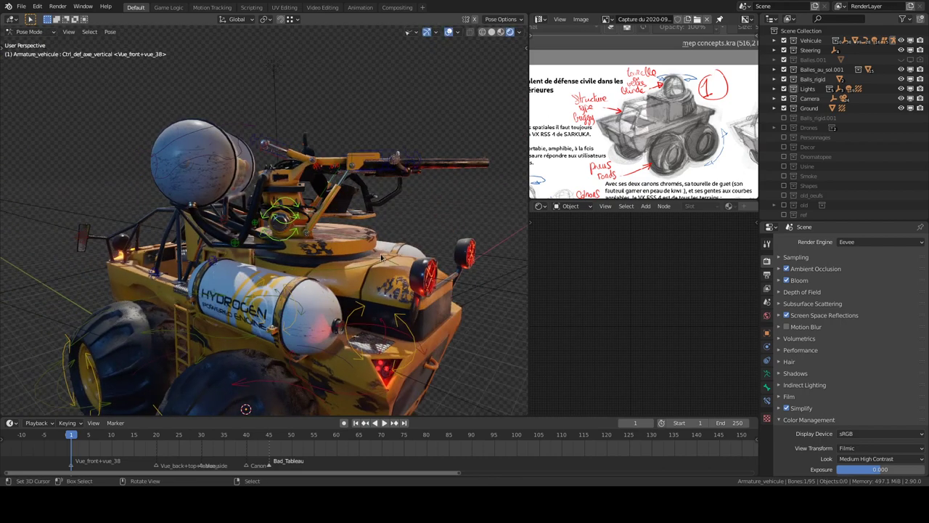
{"action": "key", "text": "r"}
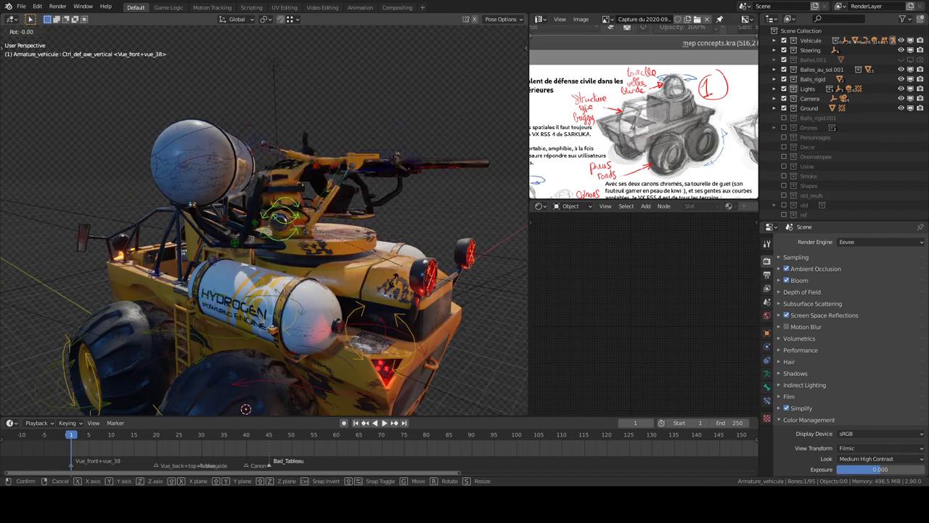
{"action": "left_click", "coordinate": [399, 273]}
{"action": "middle_click_drag", "start_coordinate": [399, 273], "coordinate": [412, 248]}
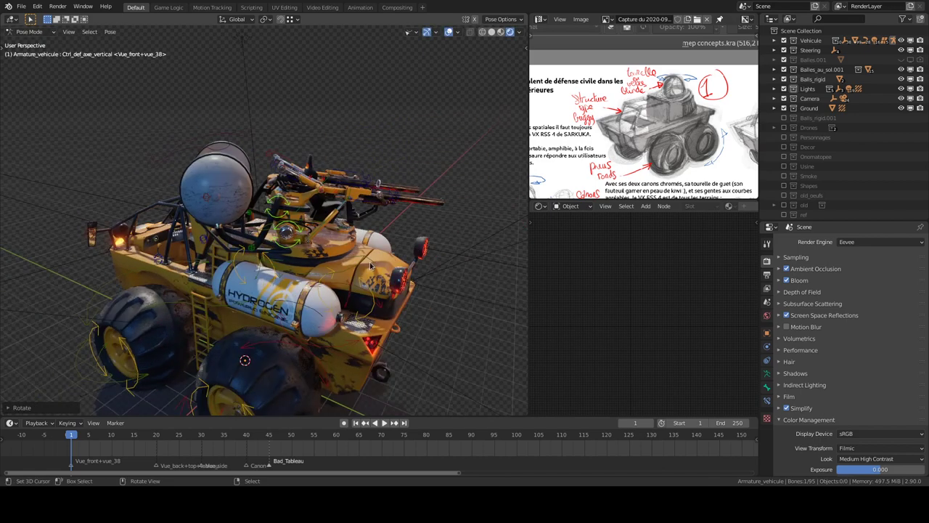
{"action": "middle_click_drag", "start_coordinate": [298, 246], "coordinate": [322, 227]}
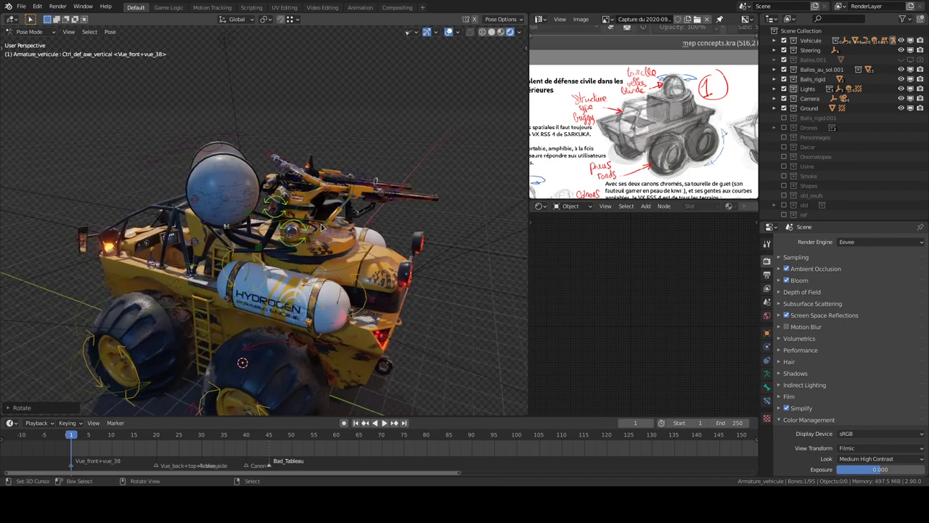
{"action": "middle_click_drag", "start_coordinate": [398, 222], "coordinate": [172, 219]}
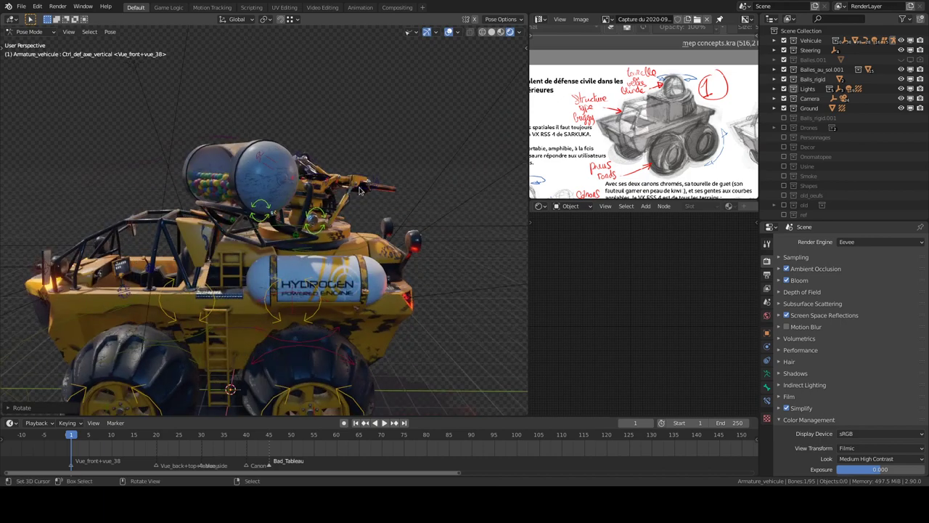
{"action": "middle_click_drag", "start_coordinate": [372, 190], "coordinate": [247, 195]}
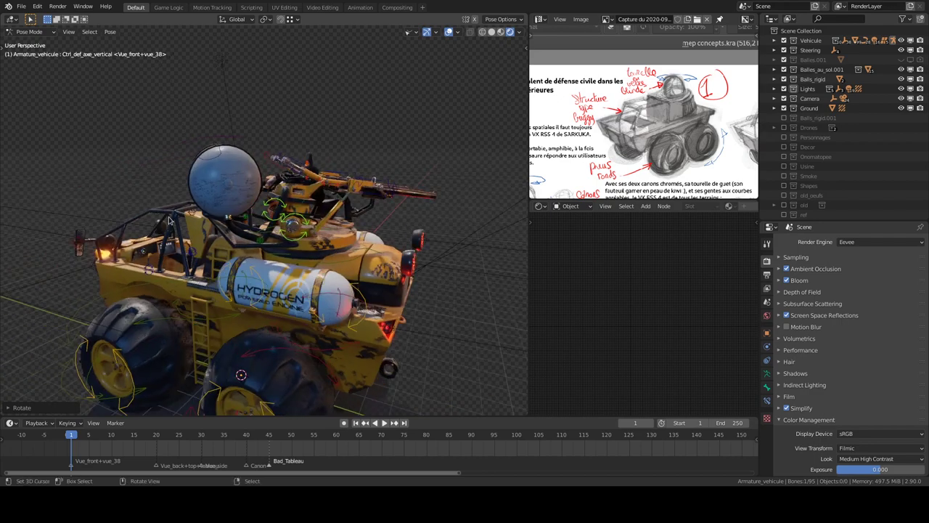
Reselect the Ctrl_def_tourelle and Ctrl_def_axe_vertical controls from side and raised views
{"action": "left_click", "coordinate": [347, 264]}
{"action": "mouse_move", "coordinate": [349, 257]}
{"action": "middle_mouse_down"}
{"action": "mouse_move", "coordinate": [374, 237]}
{"action": "mouse_move", "coordinate": [242, 221]}
{"action": "middle_mouse_up"}
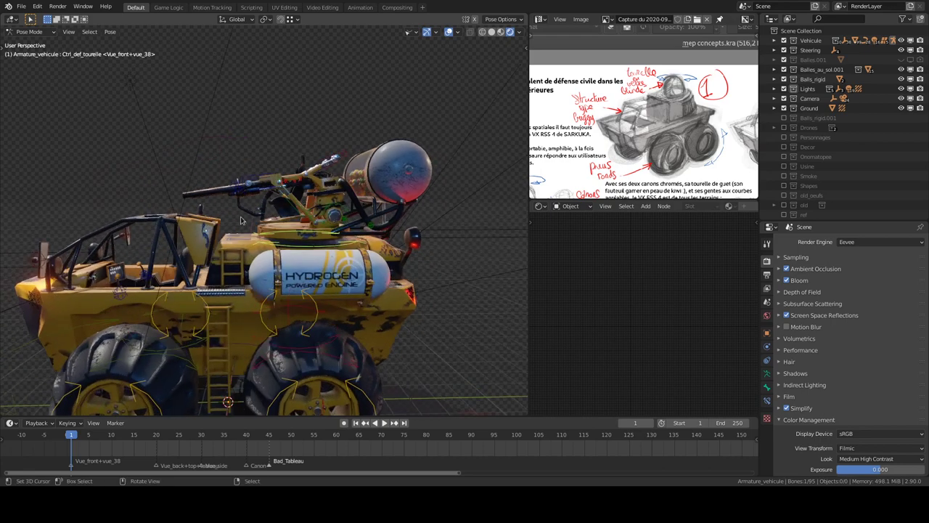
{"action": "left_click", "coordinate": [347, 225]}
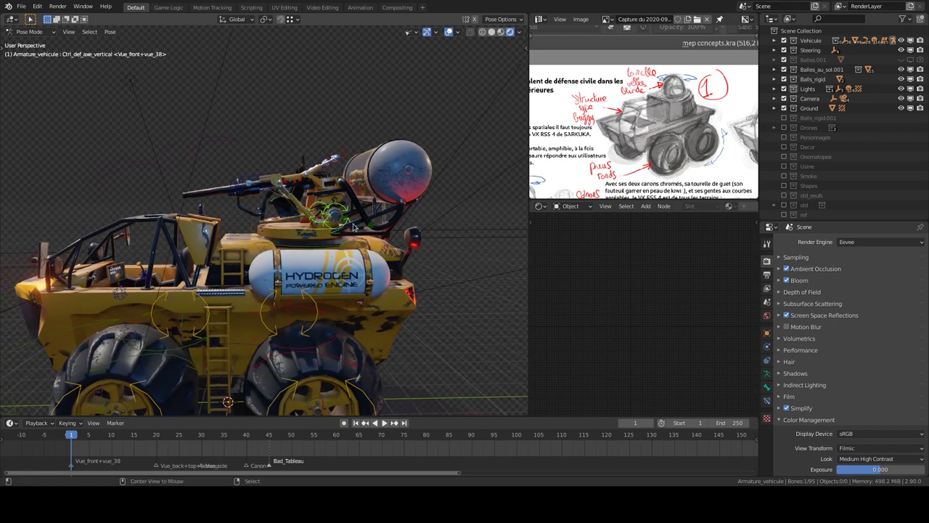
{"action": "mouse_move", "coordinate": [354, 228]}
{"action": "middle_mouse_down"}
{"action": "mouse_move", "coordinate": [368, 236]}
{"action": "mouse_move", "coordinate": [342, 239]}
{"action": "mouse_move", "coordinate": [382, 252]}
{"action": "mouse_move", "coordinate": [256, 370]}
{"action": "mouse_move", "coordinate": [366, 348]}
{"action": "middle_mouse_up"}
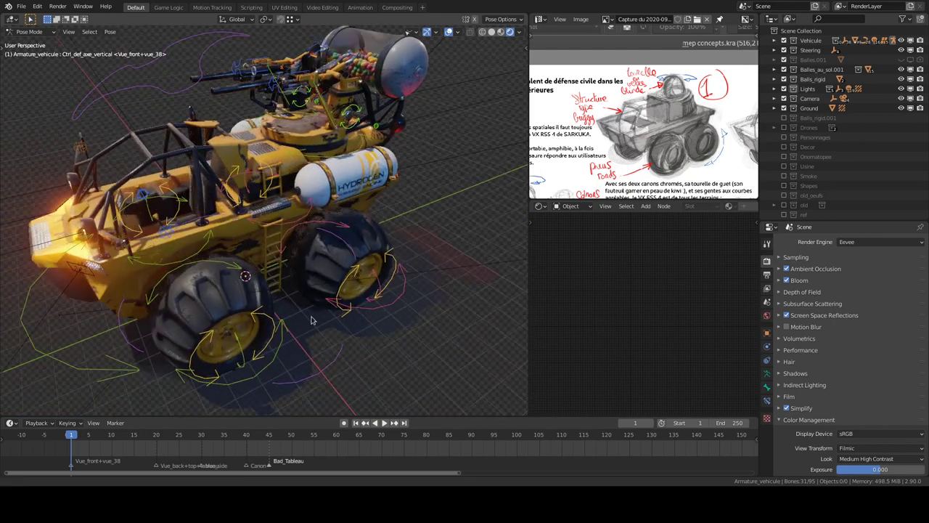
Rotate the Ctrl_steering_front control about -6° so the front wheels steer slightly
{"action": "left_click", "coordinate": [266, 341]}
{"action": "mouse_move", "coordinate": [140, 330]}
{"action": "middle_mouse_down"}
{"action": "mouse_move", "coordinate": [329, 360]}
{"action": "mouse_move", "coordinate": [220, 356]}
{"action": "middle_mouse_up"}
{"action": "left_click", "coordinate": [196, 361]}
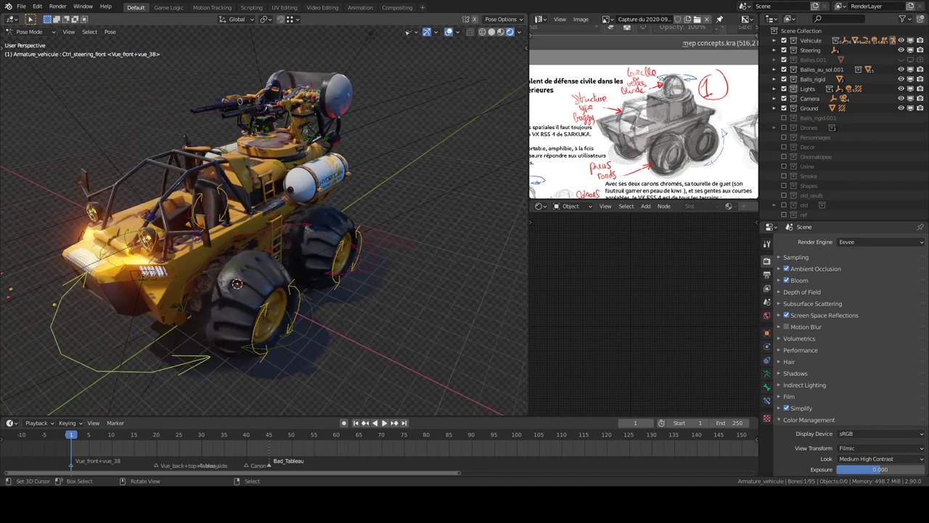
{"action": "key", "text": "r"}
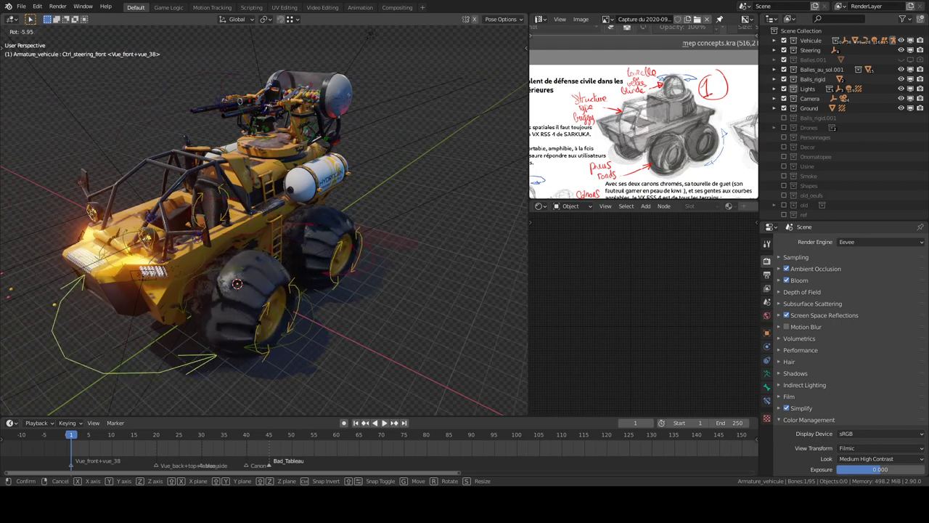
{"action": "key", "text": "Return"}
{"action": "middle_click_drag", "start_coordinate": [319, 284], "coordinate": [379, 271]}
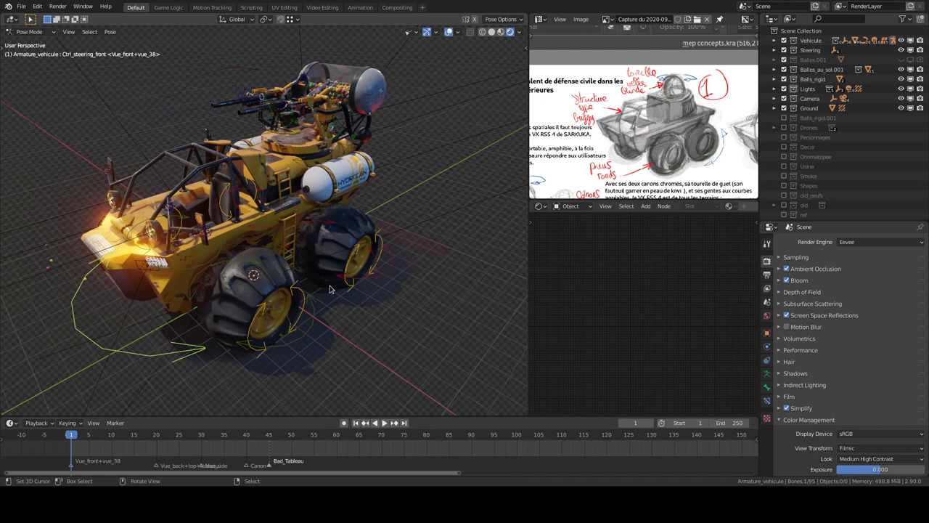
Turn off Simplify and apply the Turn pose from the armature's pose library
{"action": "left_click", "coordinate": [787, 408]}
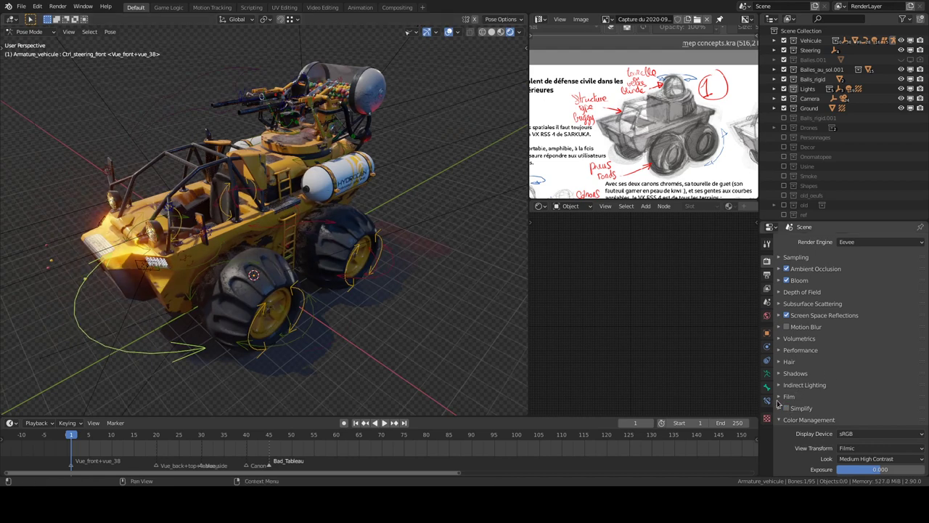
{"action": "left_click", "coordinate": [768, 373]}
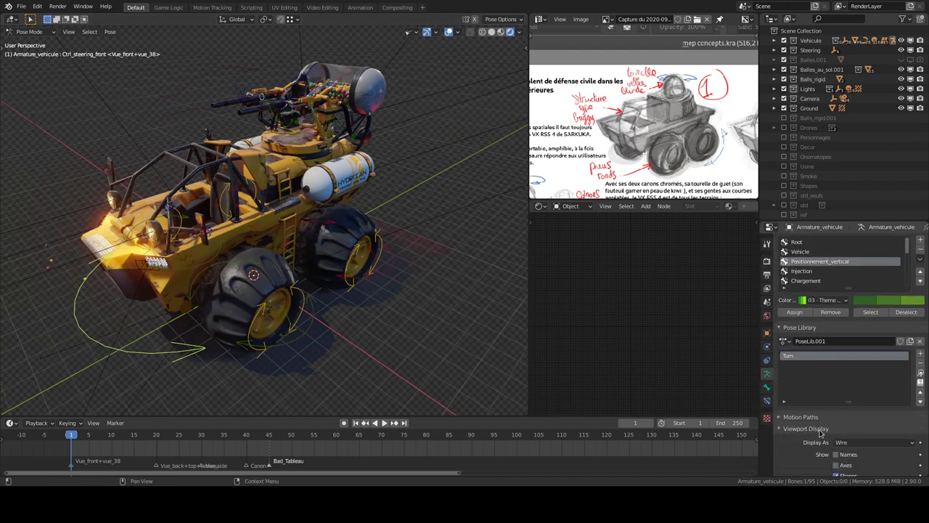
{"action": "key", "text": "alt+h"}
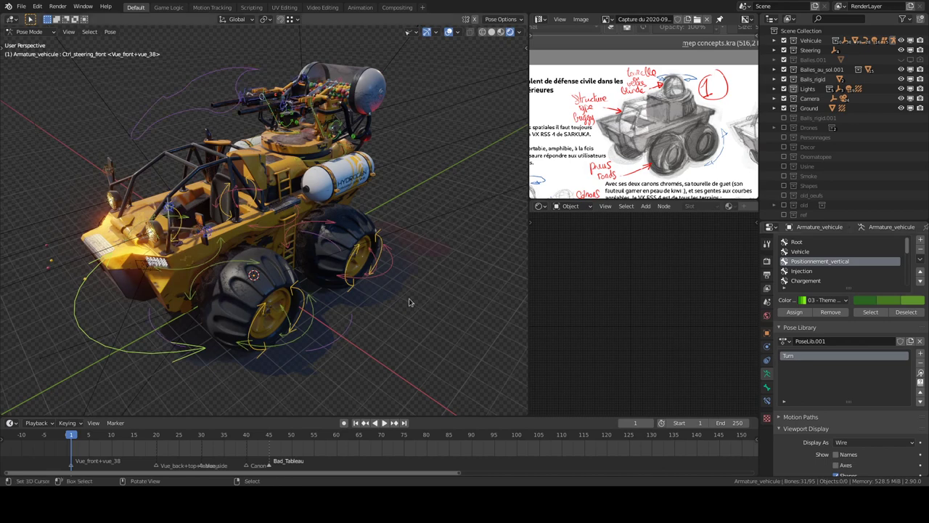
{"action": "key", "text": "ctrl+l"}
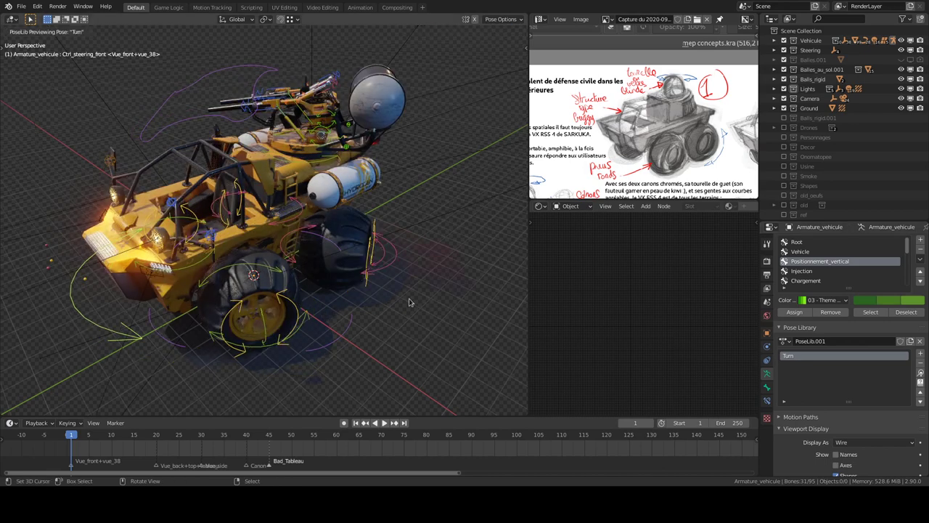
{"action": "left_click", "coordinate": [409, 302]}
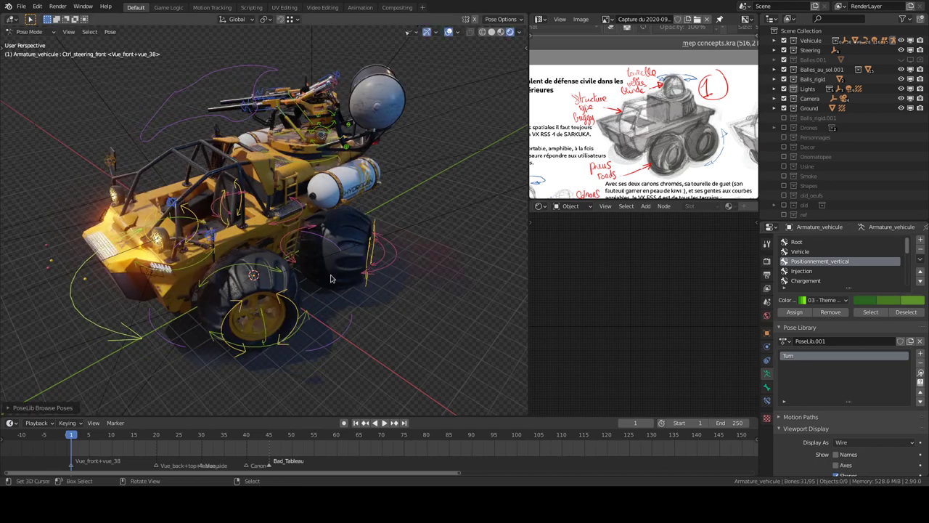
Orbit until the vehicle faces the view and select the balls object inside the tank
{"action": "middle_click_drag", "start_coordinate": [212, 136], "coordinate": [423, 216]}
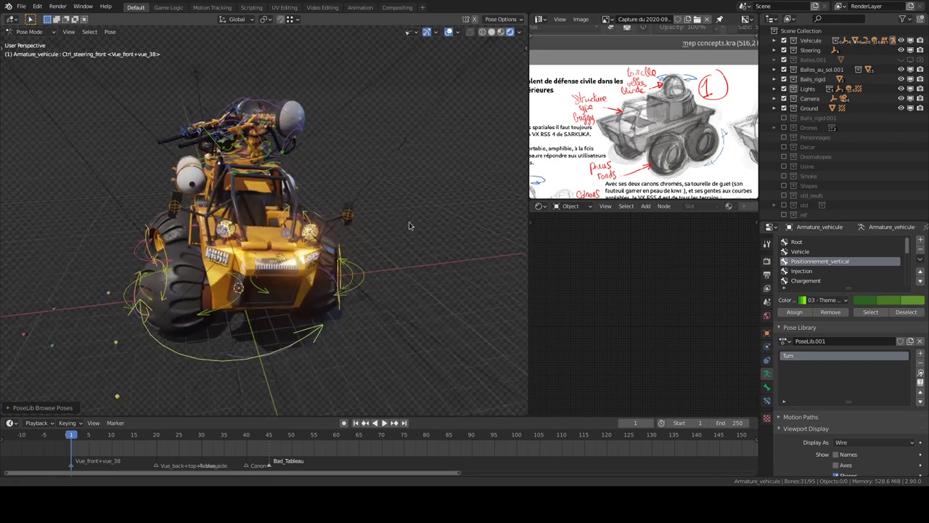
{"action": "mouse_move", "coordinate": [423, 216]}
{"action": "middle_mouse_down"}
{"action": "mouse_move", "coordinate": [416, 266]}
{"action": "mouse_move", "coordinate": [392, 247]}
{"action": "mouse_move", "coordinate": [296, 265]}
{"action": "mouse_move", "coordinate": [312, 245]}
{"action": "middle_mouse_up"}
{"action": "scroll", "coordinate": [421, 247], "scroll_direction": "up", "scroll_amount": 3}
{"action": "scroll", "coordinate": [365, 248], "scroll_direction": "down", "scroll_amount": 3}
{"action": "scroll", "coordinate": [341, 254], "scroll_direction": "up", "scroll_amount": 3}
{"action": "scroll", "coordinate": [296, 265], "scroll_direction": "up", "scroll_amount": 2}
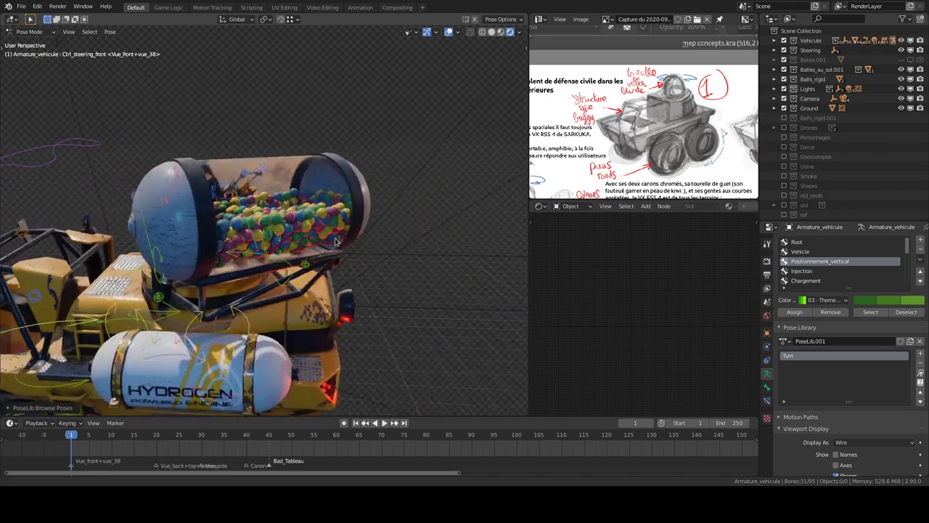
{"action": "left_click", "coordinate": [307, 240]}
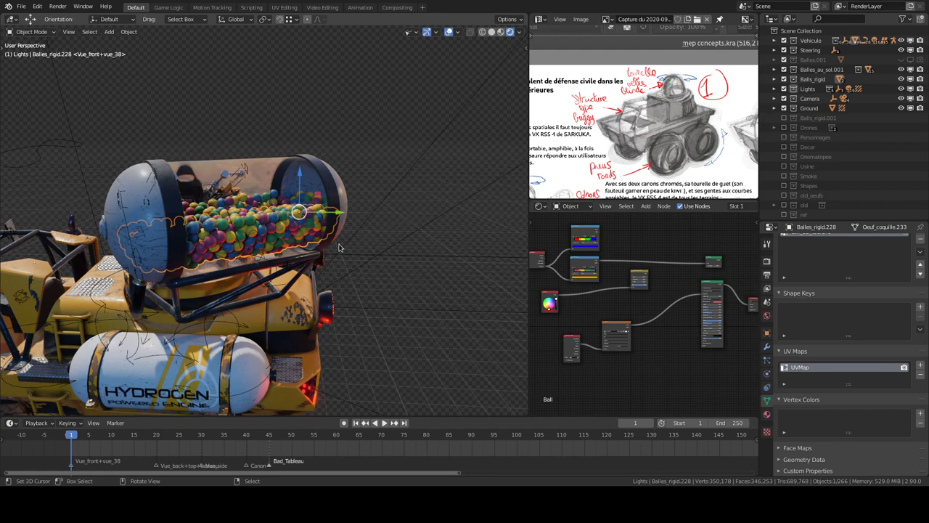
Frame the Object Info node in the Shader Editor and show the Ball material's settings
{"action": "middle_click_drag", "start_coordinate": [354, 286], "coordinate": [372, 265]}
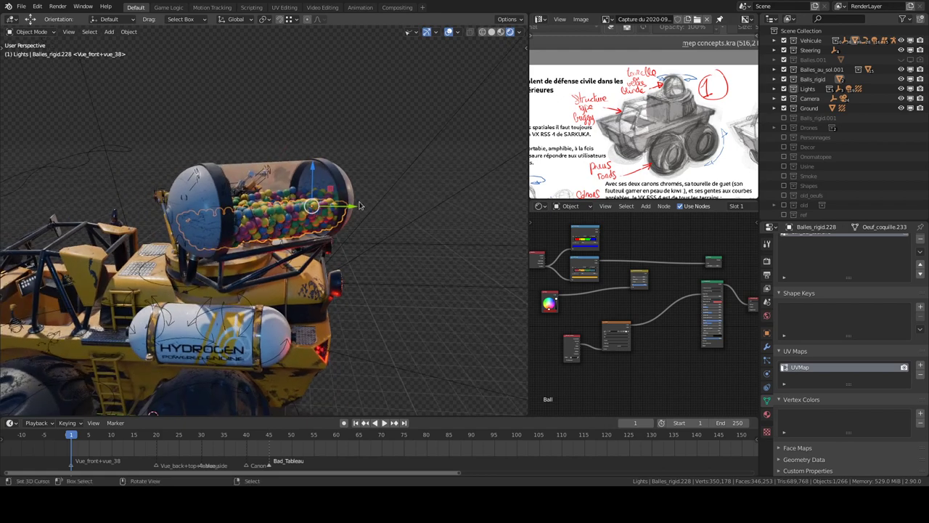
{"action": "mouse_move", "coordinate": [342, 254]}
{"action": "middle_mouse_down"}
{"action": "mouse_move", "coordinate": [353, 271]}
{"action": "mouse_move", "coordinate": [379, 255]}
{"action": "middle_mouse_up"}
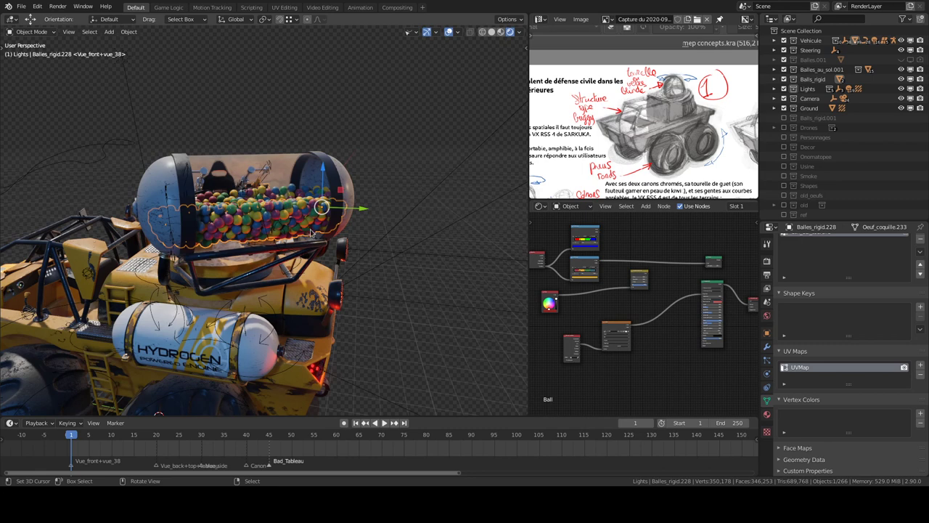
{"action": "scroll", "coordinate": [661, 318], "scroll_direction": "up", "scroll_amount": 1}
{"action": "scroll", "coordinate": [660, 318], "scroll_direction": "up", "scroll_amount": 1}
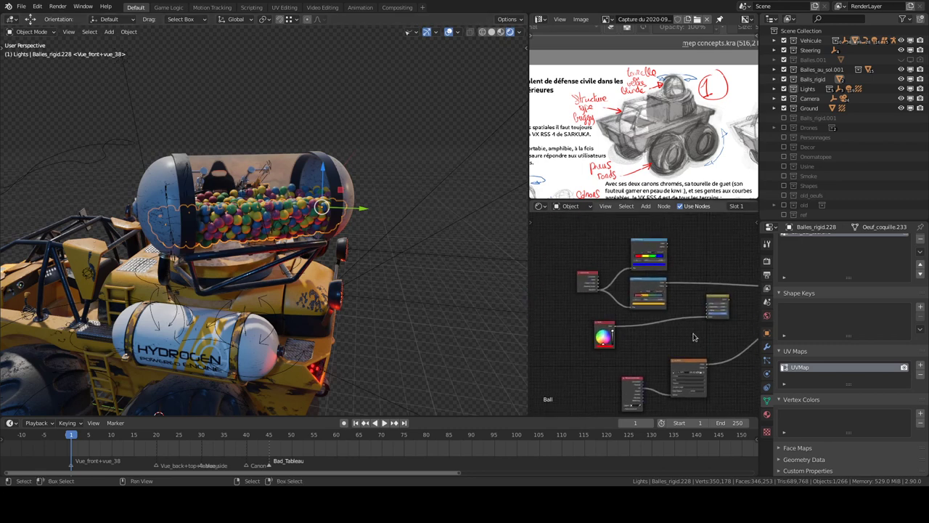
{"action": "scroll", "coordinate": [661, 318], "scroll_direction": "up", "scroll_amount": 1}
{"action": "scroll", "coordinate": [600, 304], "scroll_direction": "up", "scroll_amount": 1}
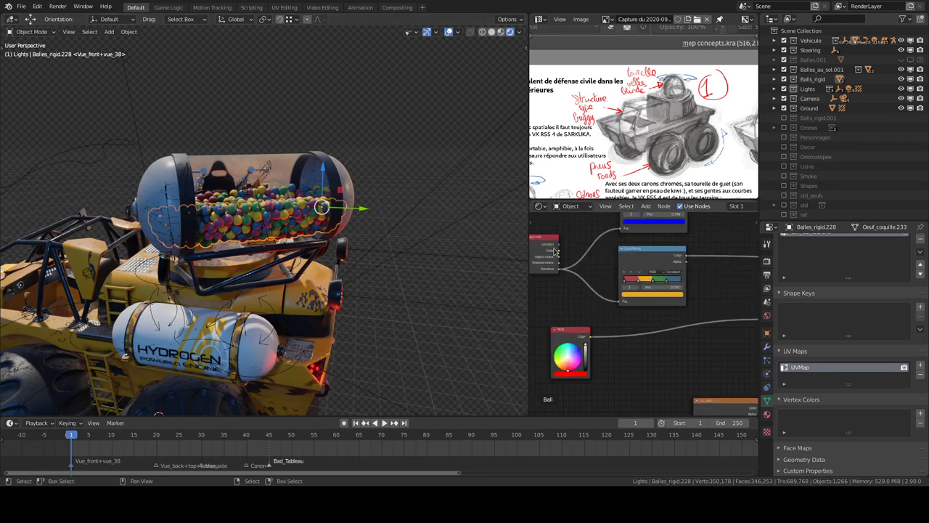
{"action": "left_click_drag", "start_coordinate": [555, 250], "coordinate": [571, 253]}
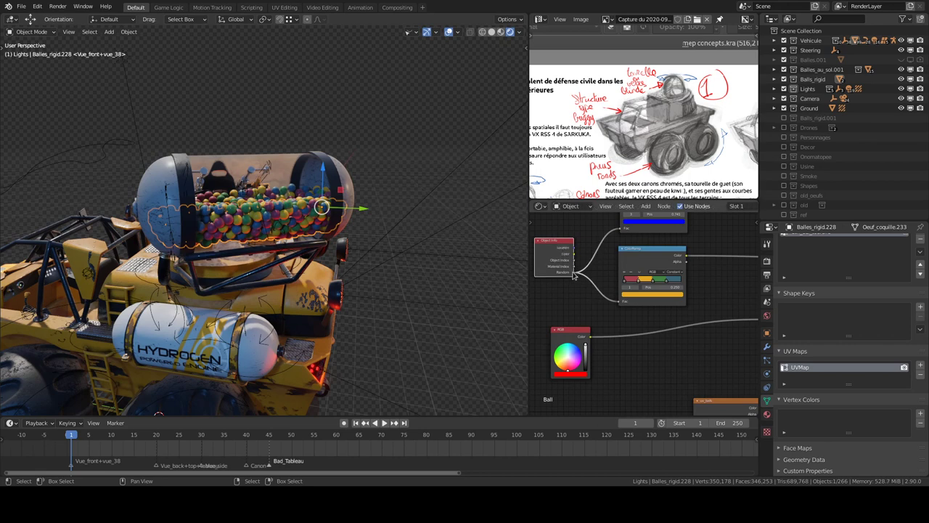
{"action": "scroll", "coordinate": [574, 274], "scroll_direction": "down", "scroll_amount": 1}
{"action": "left_click", "coordinate": [767, 414]}
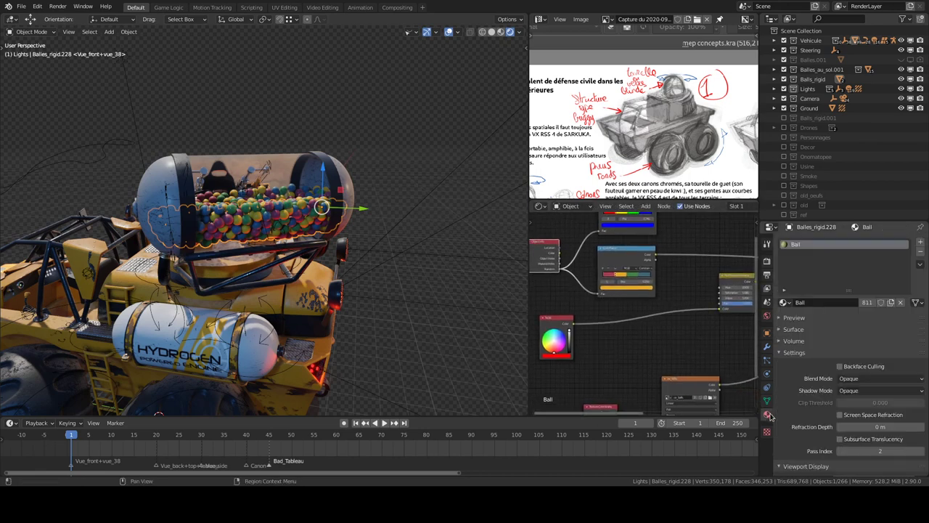
Rearrange the Ball nodes and link a node output into the Principled BSDF, making balls green and orange
{"action": "left_click_drag", "start_coordinate": [616, 255], "coordinate": [618, 250]}
{"action": "scroll", "coordinate": [638, 276], "scroll_direction": "down", "scroll_amount": 1}
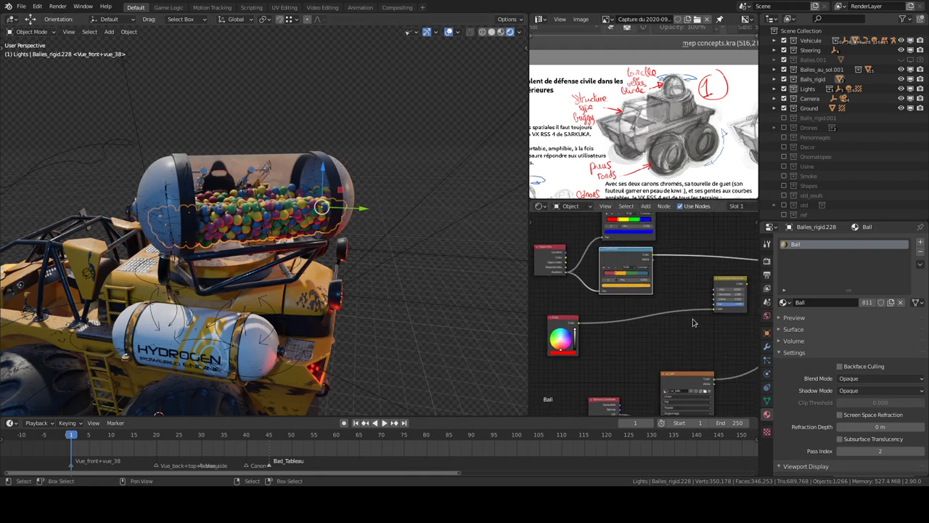
{"action": "middle_click_drag", "start_coordinate": [675, 316], "coordinate": [592, 309]}
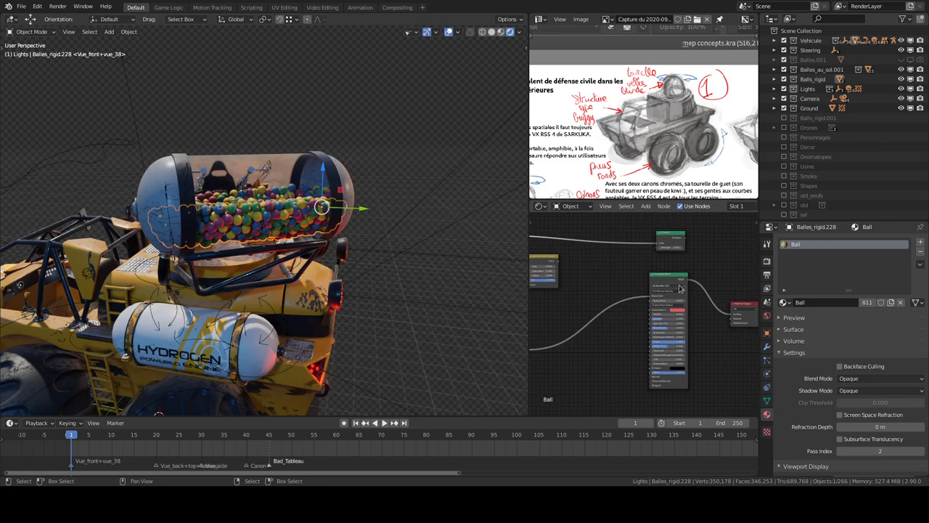
{"action": "middle_click_drag", "start_coordinate": [643, 272], "coordinate": [692, 281]}
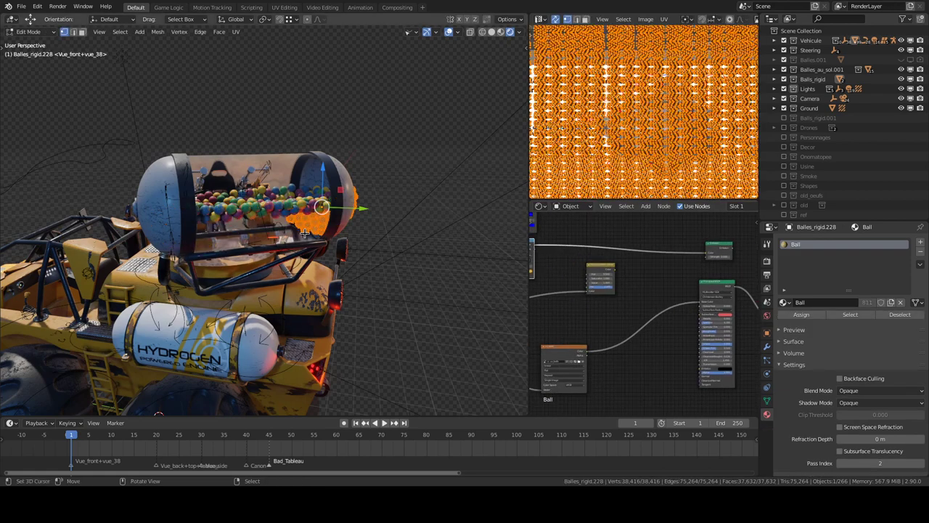
{"action": "middle_click_drag", "start_coordinate": [292, 235], "coordinate": [465, 262]}
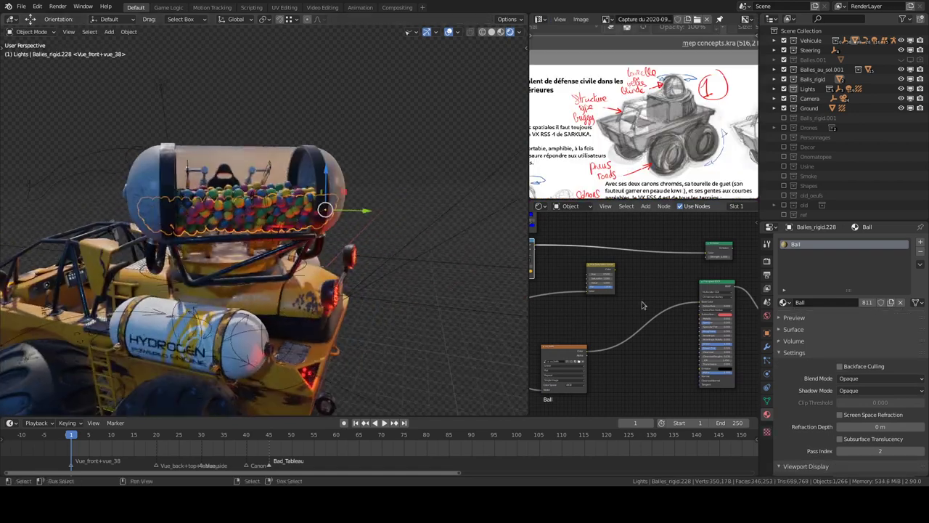
{"action": "left_click_drag", "start_coordinate": [536, 249], "coordinate": [702, 305]}
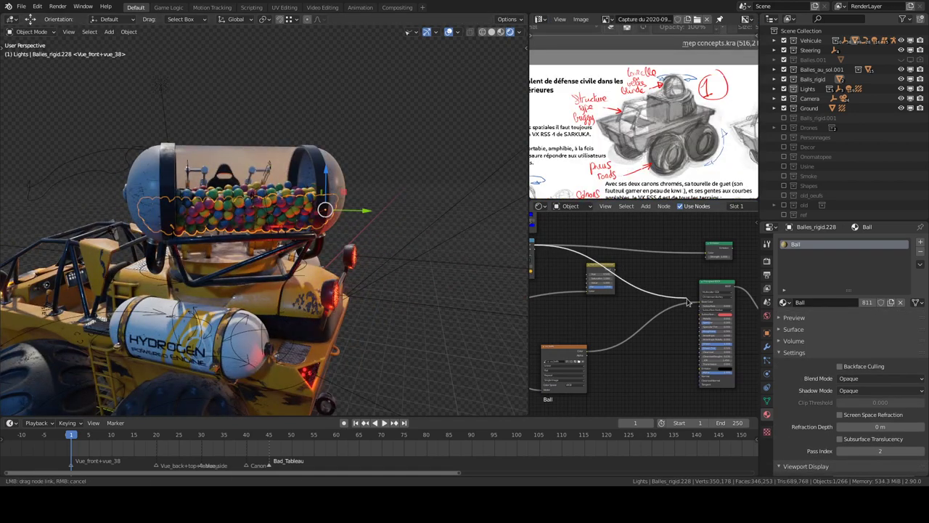
{"action": "left_click", "coordinate": [404, 245]}
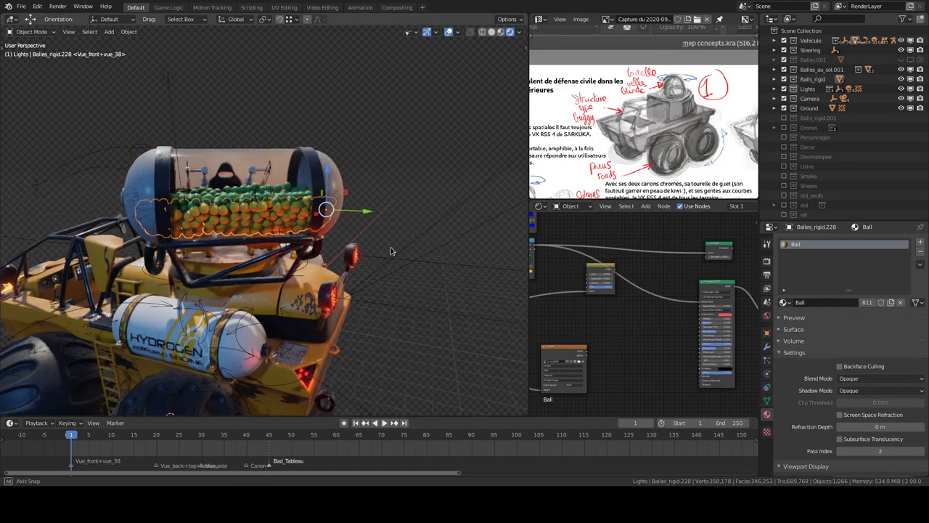
{"action": "middle_click_drag", "start_coordinate": [391, 246], "coordinate": [326, 234]}
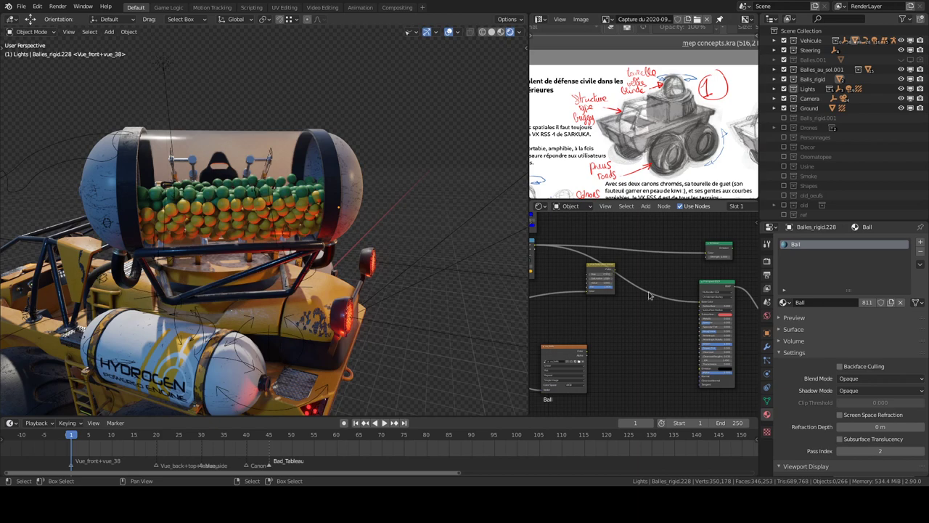
Switch the viewport to Solid shading and set the render engine to Cycles
{"action": "left_click", "coordinate": [491, 31]}
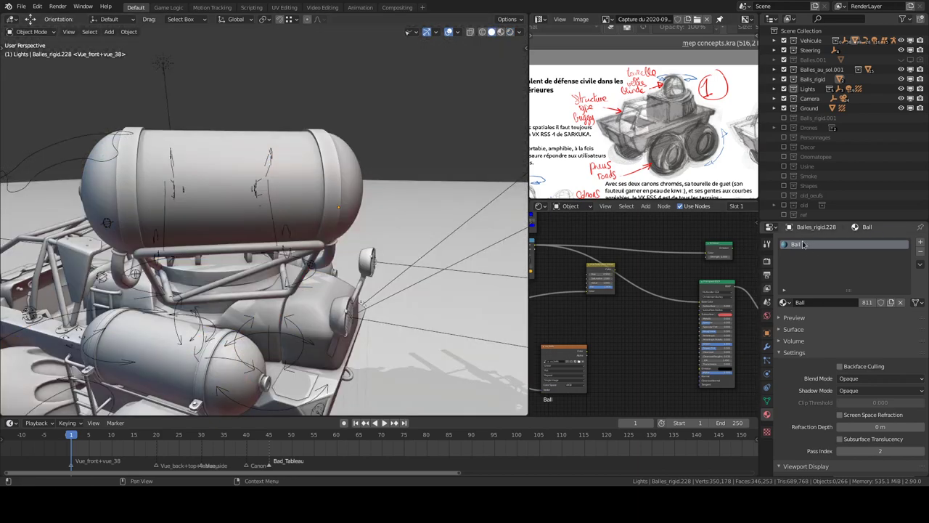
{"action": "left_click", "coordinate": [766, 243]}
{"action": "left_click", "coordinate": [766, 260]}
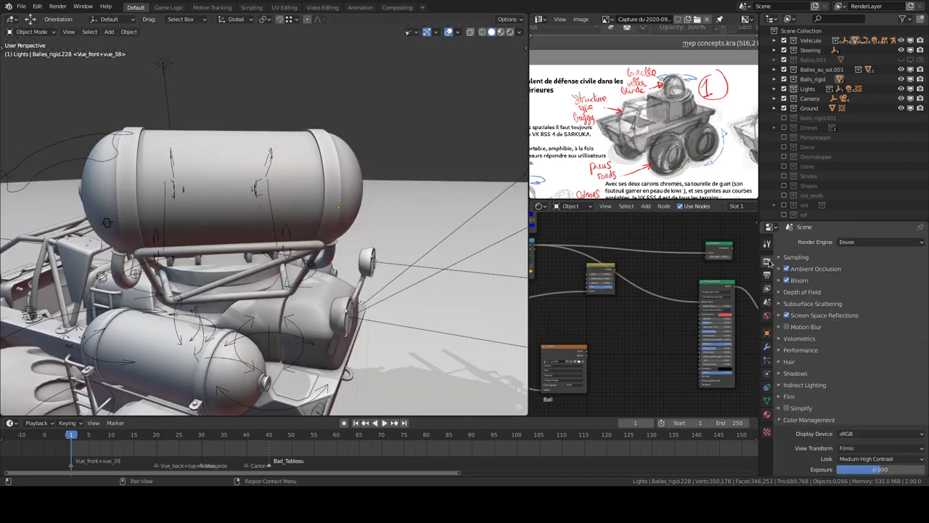
{"action": "left_click", "coordinate": [868, 266]}
{"action": "left_click", "coordinate": [863, 273]}
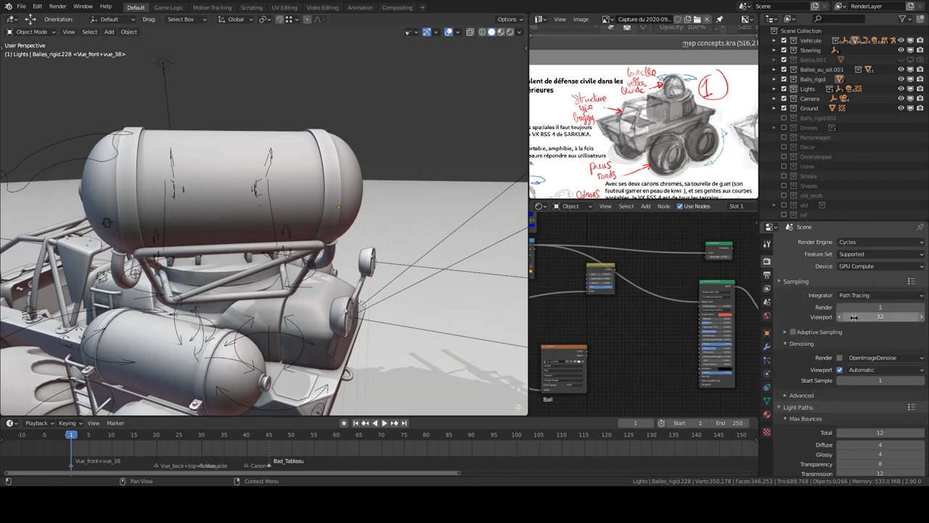
Scroll the render properties down to the Bake settings with Emit bake type
{"action": "scroll", "coordinate": [871, 327], "scroll_direction": "down", "scroll_amount": 5}
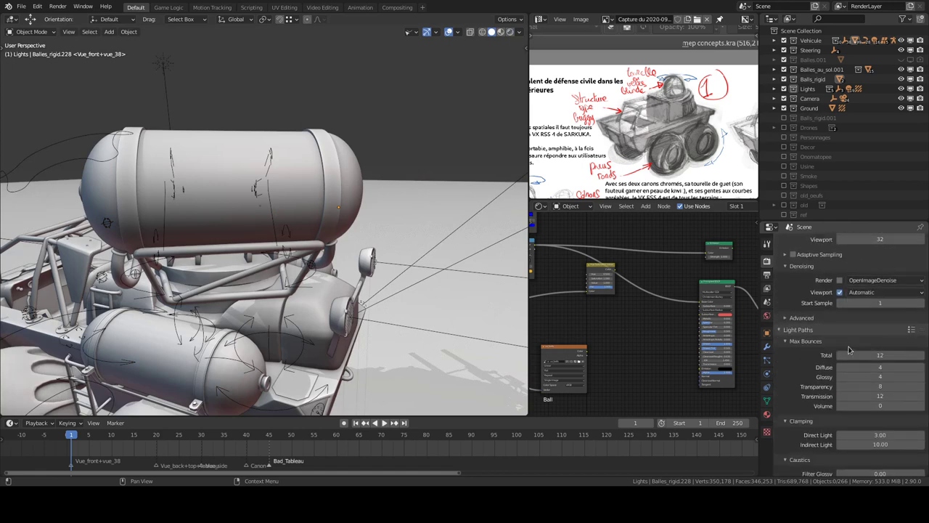
{"action": "scroll", "coordinate": [864, 355], "scroll_direction": "down", "scroll_amount": 5}
{"action": "scroll", "coordinate": [858, 378], "scroll_direction": "down", "scroll_amount": 5}
{"action": "scroll", "coordinate": [855, 387], "scroll_direction": "down", "scroll_amount": 5}
{"action": "scroll", "coordinate": [855, 387], "scroll_direction": "down", "scroll_amount": 3}
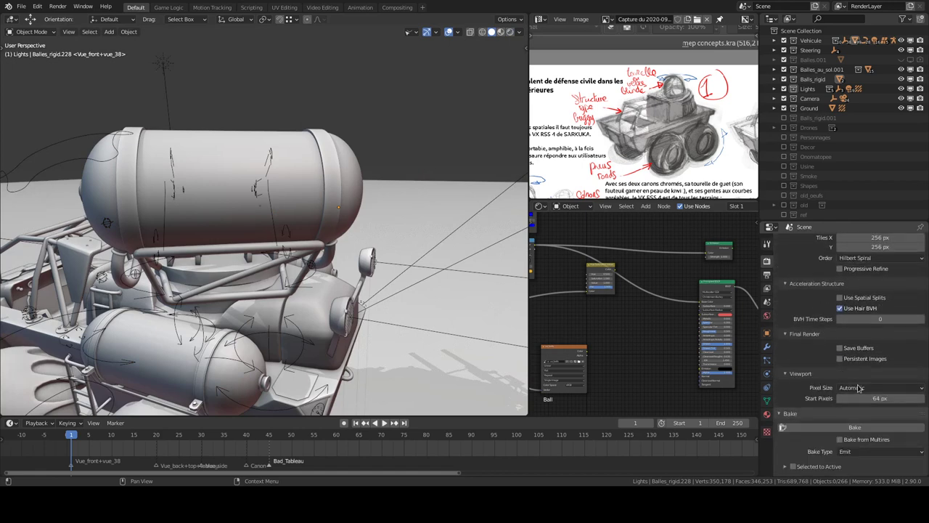
{"action": "scroll", "coordinate": [858, 392], "scroll_direction": "down", "scroll_amount": 4}
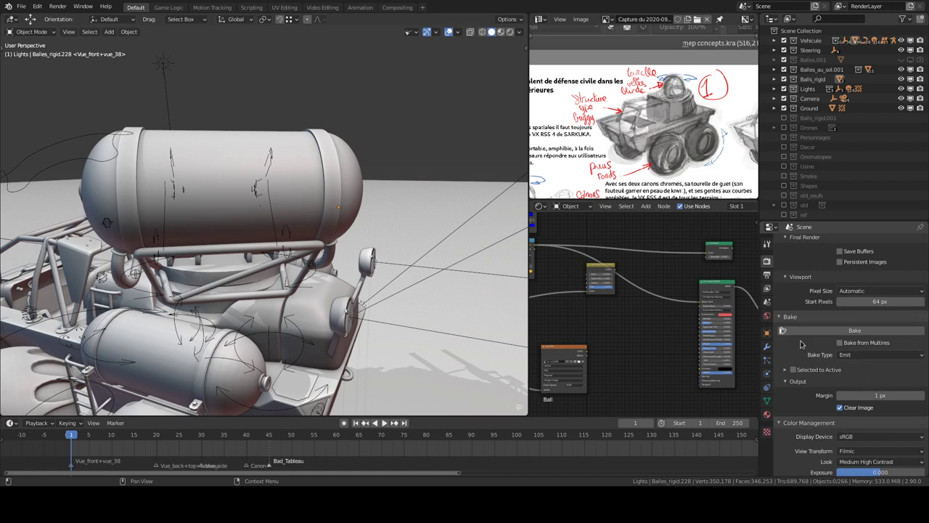
{"action": "scroll", "coordinate": [611, 275], "scroll_direction": "down", "scroll_amount": 2}
{"action": "scroll", "coordinate": [612, 275], "scroll_direction": "down", "scroll_amount": 1}
{"action": "scroll", "coordinate": [611, 275], "scroll_direction": "down", "scroll_amount": 2}
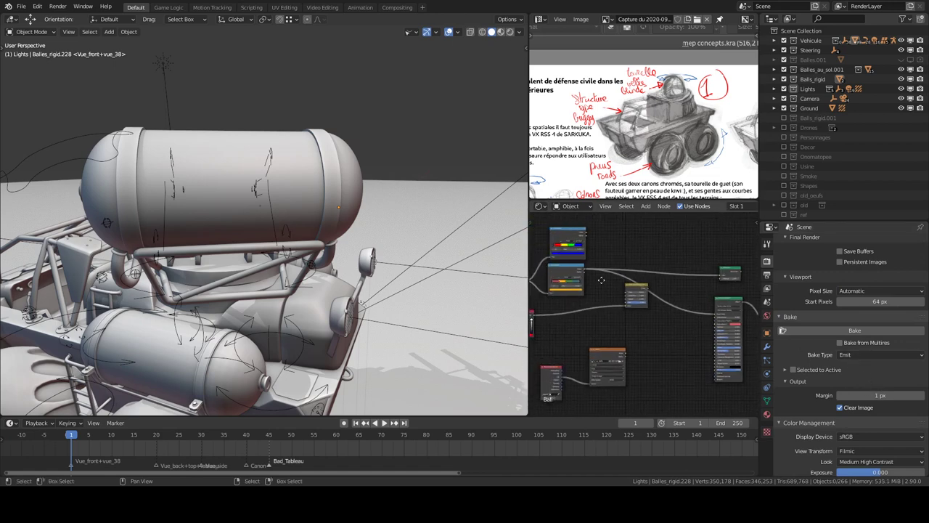
Bring the red and colour-wheel nodes into view and start a link from the Emission output
{"action": "middle_click_drag", "start_coordinate": [601, 280], "coordinate": [588, 286]}
{"action": "scroll", "coordinate": [637, 278], "scroll_direction": "up", "scroll_amount": 2}
{"action": "scroll", "coordinate": [653, 268], "scroll_direction": "up", "scroll_amount": 2}
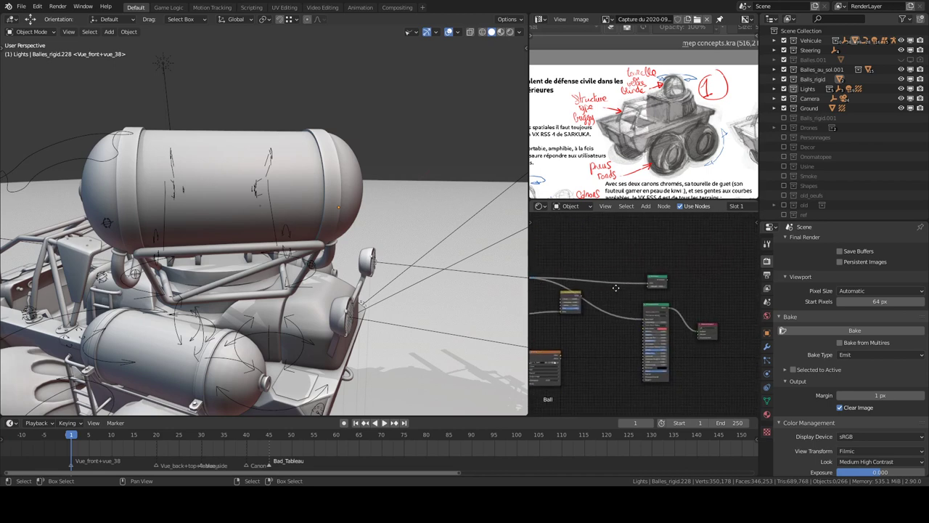
{"action": "scroll", "coordinate": [671, 258], "scroll_direction": "up", "scroll_amount": 2}
{"action": "scroll", "coordinate": [693, 247], "scroll_direction": "up", "scroll_amount": 2}
{"action": "left_click", "coordinate": [692, 240], "text": "ctrl+shift"}
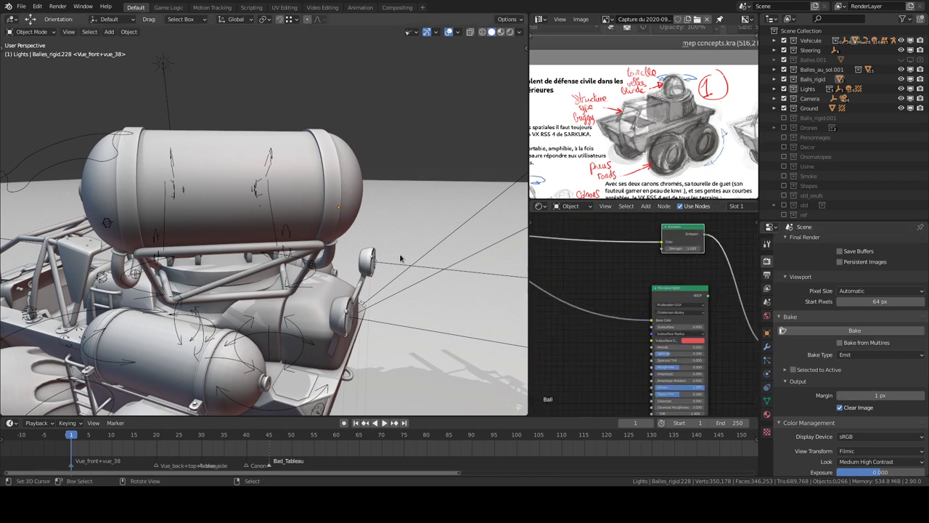
Select the balls inside the tank using wireframe view and enter Edit Mode to inspect their UVs
{"action": "key", "text": "shift+z"}
{"action": "left_click", "coordinate": [302, 215]}
{"action": "left_click", "coordinate": [304, 215]}
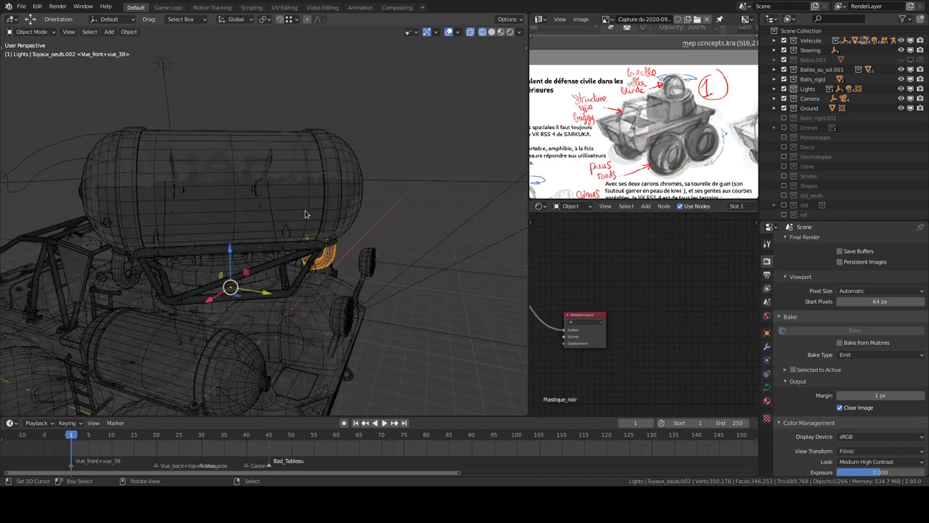
{"action": "left_click", "coordinate": [305, 215]}
{"action": "left_click", "coordinate": [305, 214]}
{"action": "left_click", "coordinate": [305, 214]}
{"action": "key", "text": "Tab"}
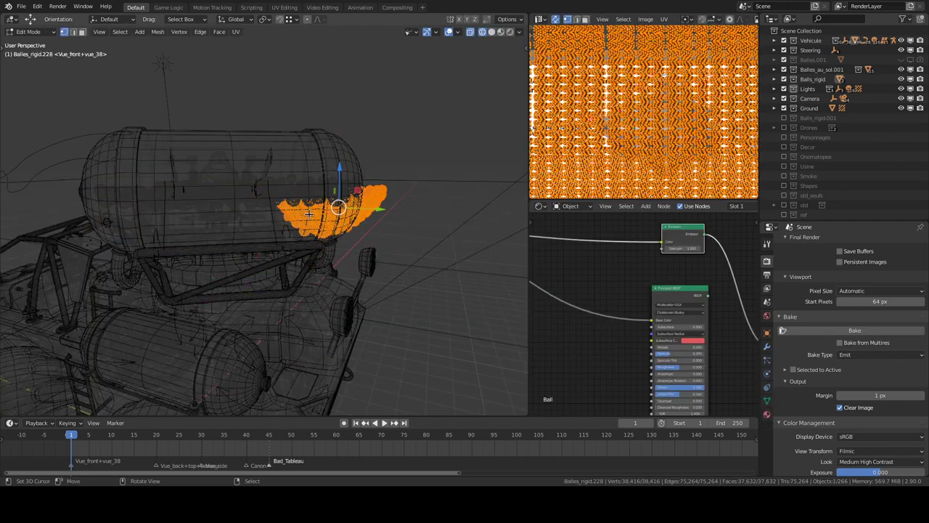
{"action": "middle_click_drag", "start_coordinate": [369, 230], "coordinate": [350, 227]}
Return the viewport to solid shading and exit the balls mesh back to Object Mode
{"action": "key", "text": "shift+z"}
{"action": "scroll", "coordinate": [657, 145], "scroll_direction": "up", "scroll_amount": 2}
{"action": "scroll", "coordinate": [667, 148], "scroll_direction": "up", "scroll_amount": 2}
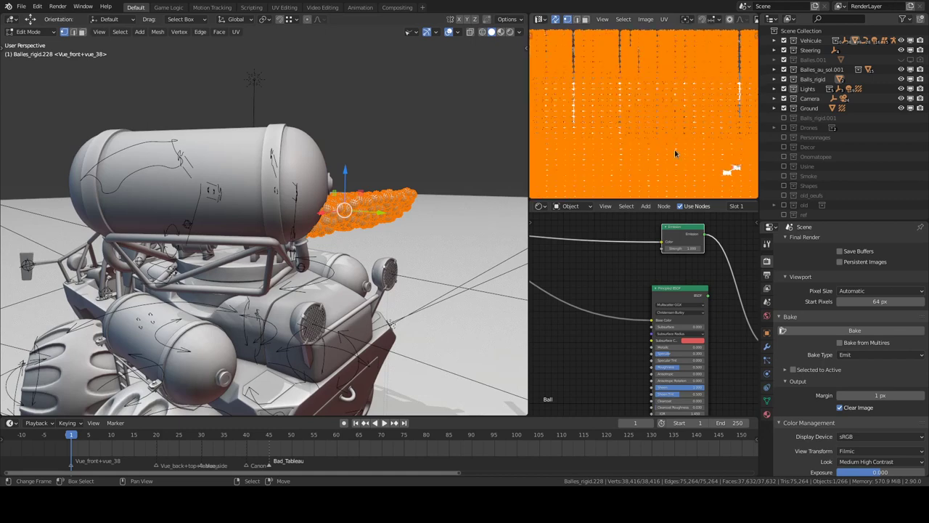
{"action": "scroll", "coordinate": [682, 145], "scroll_direction": "down", "scroll_amount": 1}
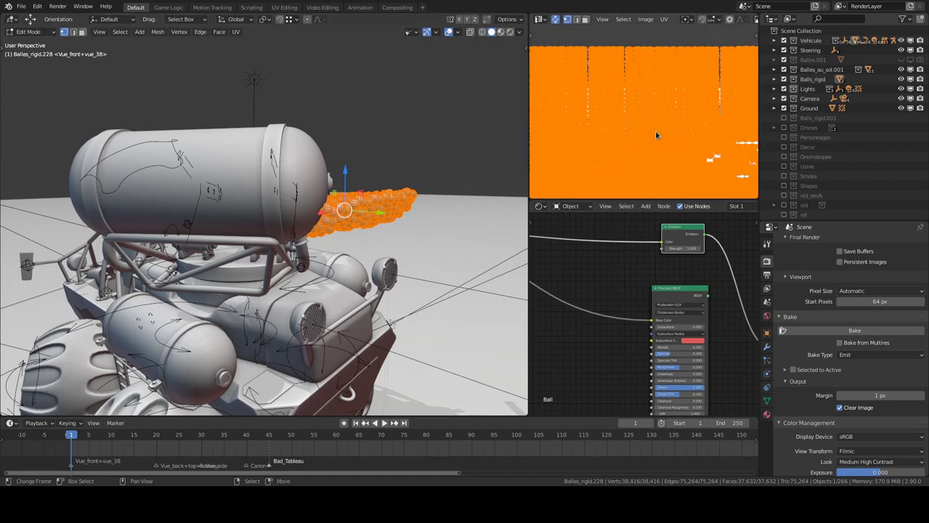
{"action": "scroll", "coordinate": [664, 142], "scroll_direction": "down", "scroll_amount": 2}
{"action": "scroll", "coordinate": [673, 151], "scroll_direction": "down", "scroll_amount": 2}
{"action": "key", "text": "Tab"}
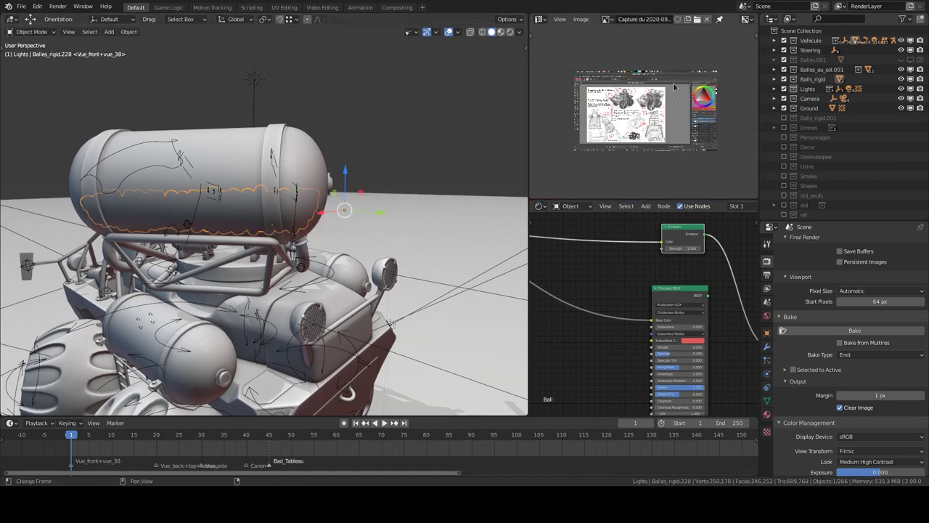
Load the uv_balls texture into the Image Editor in place of the reference screenshot
{"action": "left_click", "coordinate": [604, 20]}
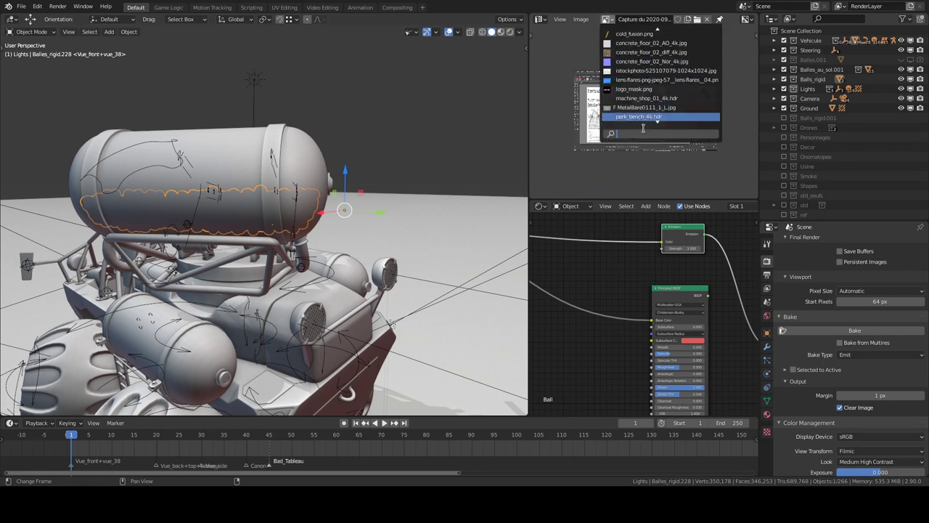
{"action": "scroll", "coordinate": [643, 123], "scroll_direction": "down", "scroll_amount": 3}
{"action": "scroll", "coordinate": [643, 119], "scroll_direction": "down", "scroll_amount": 2}
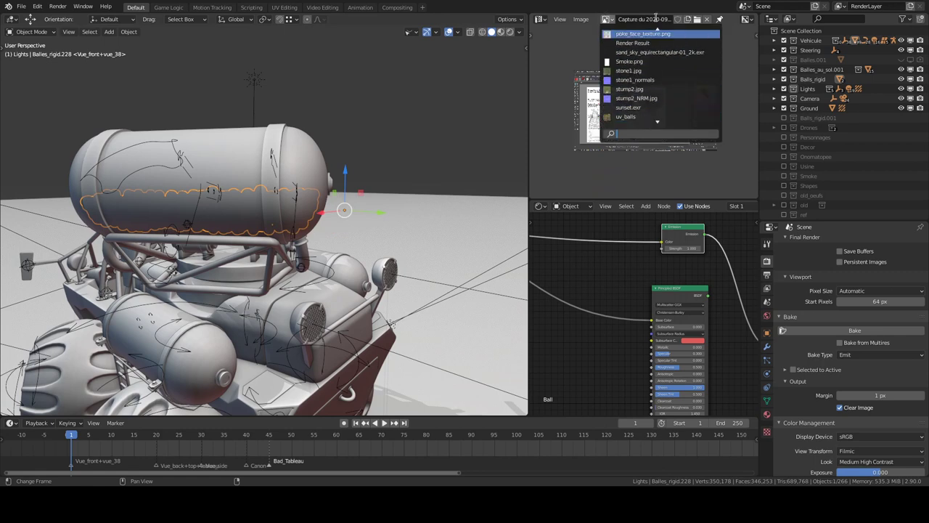
{"action": "left_click", "coordinate": [658, 117]}
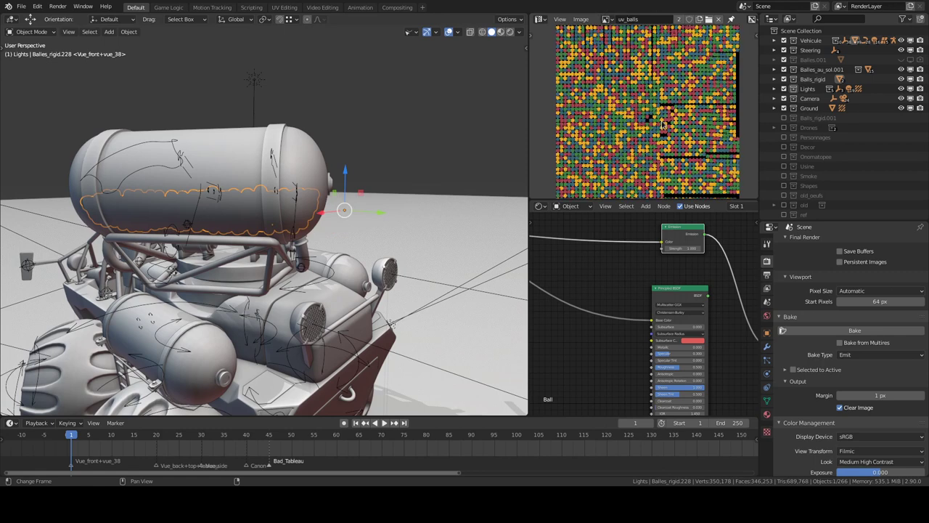
{"action": "scroll", "coordinate": [662, 125], "scroll_direction": "down", "scroll_amount": 2}
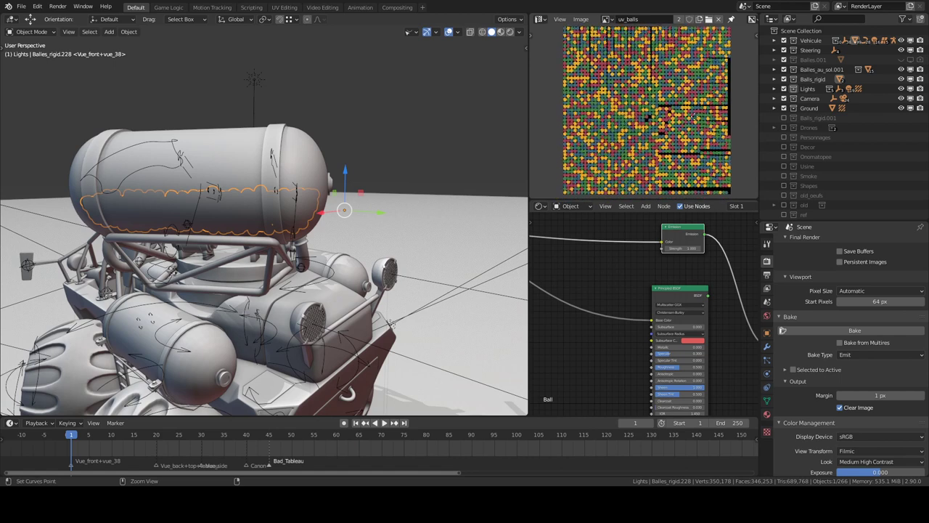
{"action": "scroll", "coordinate": [694, 278], "scroll_direction": "down", "scroll_amount": 1}
{"action": "scroll", "coordinate": [693, 278], "scroll_direction": "down", "scroll_amount": 1}
Briefly preview the scene in Rendered shading, then return to Solid shading
{"action": "scroll", "coordinate": [675, 294], "scroll_direction": "down", "scroll_amount": 1}
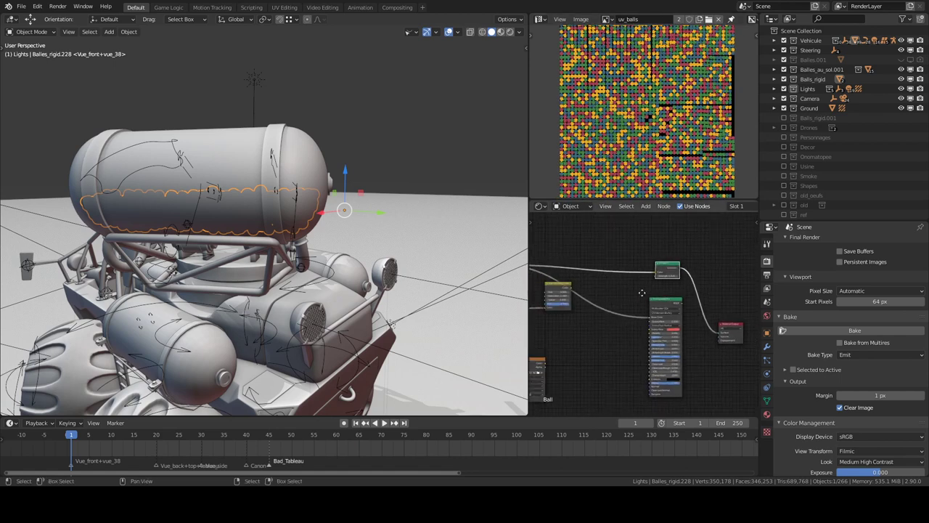
{"action": "scroll", "coordinate": [675, 294], "scroll_direction": "down", "scroll_amount": 1}
{"action": "left_click", "coordinate": [510, 33]}
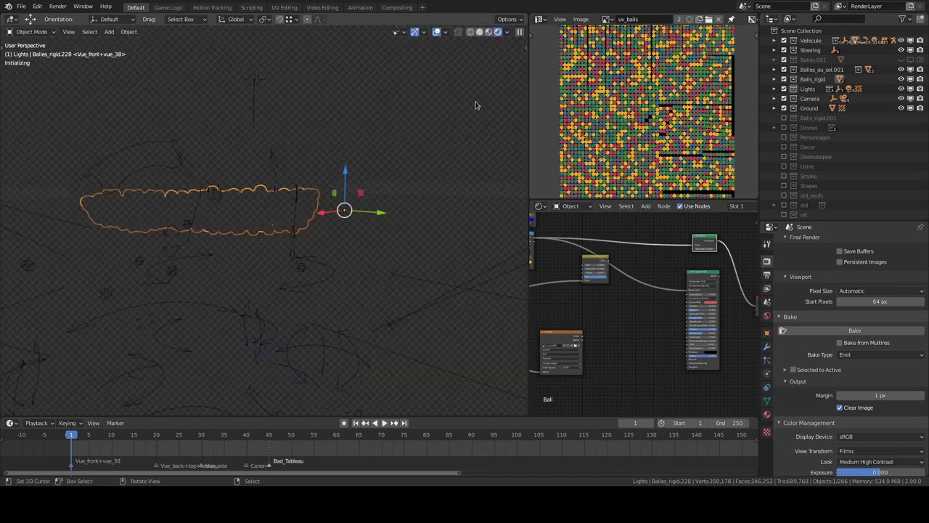
{"action": "left_click", "coordinate": [480, 32]}
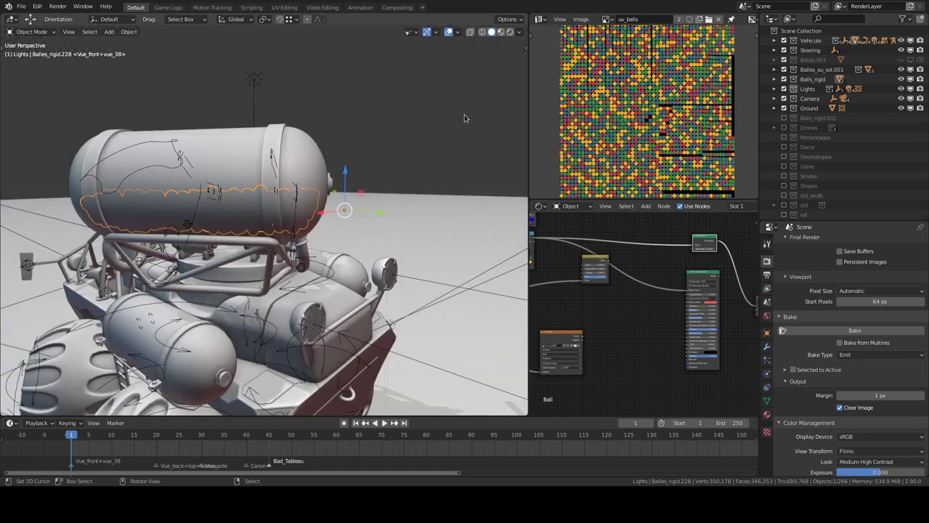
Change the render engine from Cycles to Eevee in Render Properties
{"action": "scroll", "coordinate": [795, 394], "scroll_direction": "up", "scroll_amount": 3}
{"action": "scroll", "coordinate": [795, 394], "scroll_direction": "up", "scroll_amount": 5}
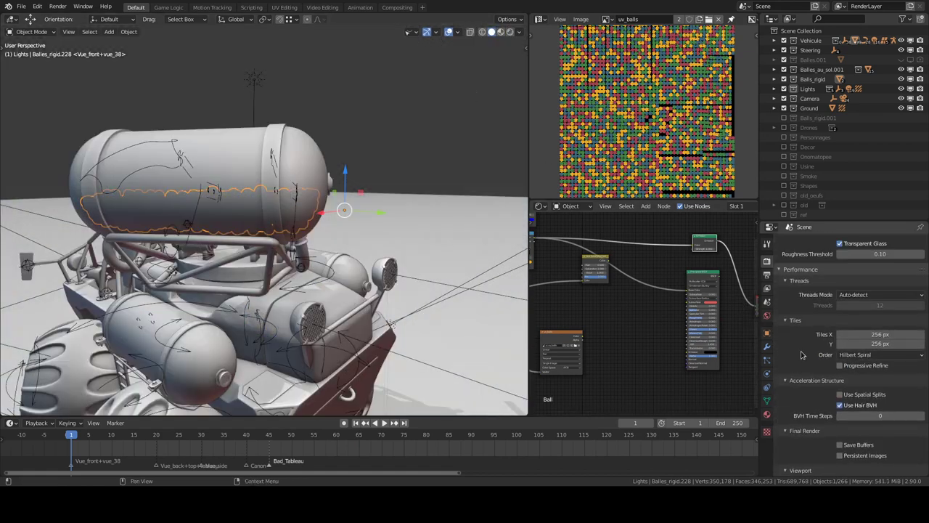
{"action": "scroll", "coordinate": [806, 363], "scroll_direction": "up", "scroll_amount": 5}
{"action": "scroll", "coordinate": [813, 341], "scroll_direction": "up", "scroll_amount": 5}
{"action": "scroll", "coordinate": [824, 313], "scroll_direction": "up", "scroll_amount": 5}
{"action": "scroll", "coordinate": [823, 314], "scroll_direction": "up", "scroll_amount": 4}
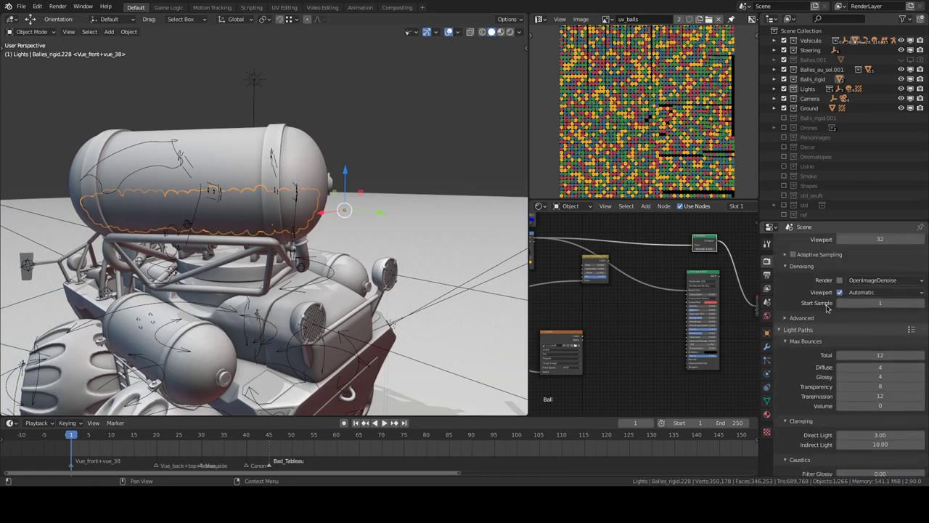
{"action": "scroll", "coordinate": [825, 309], "scroll_direction": "up", "scroll_amount": 4}
{"action": "left_click", "coordinate": [871, 241]}
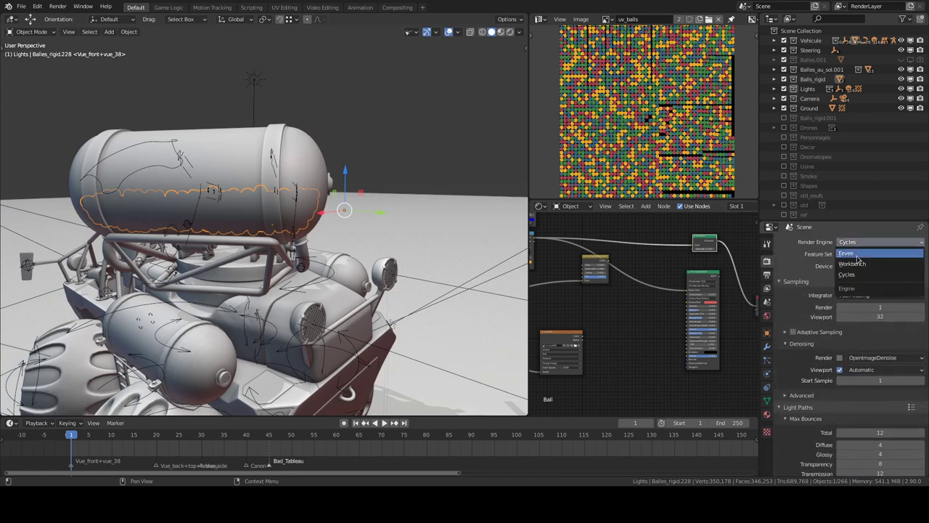
{"action": "left_click", "coordinate": [859, 259]}
With Eevee rendered shading on, link the image texture node into the ball shader
{"action": "left_click", "coordinate": [511, 32]}
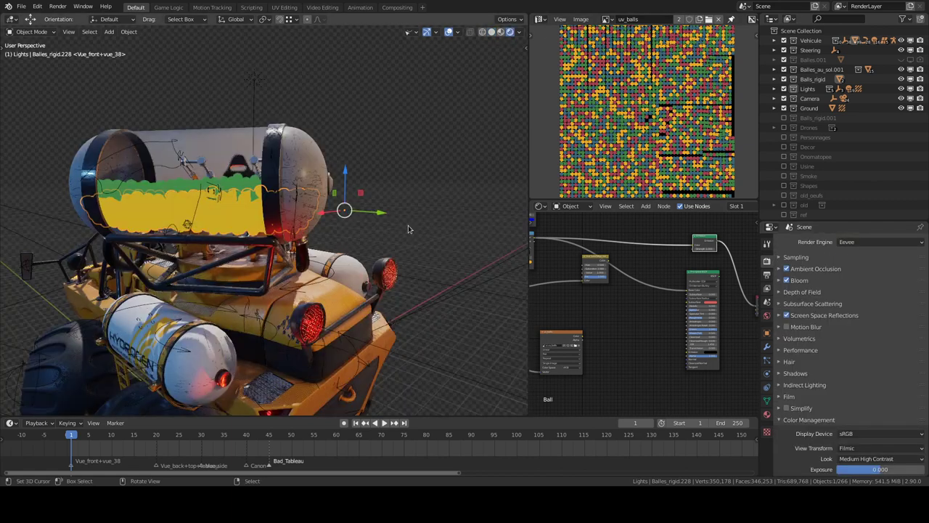
{"action": "middle_click_drag", "start_coordinate": [408, 225], "coordinate": [465, 240]}
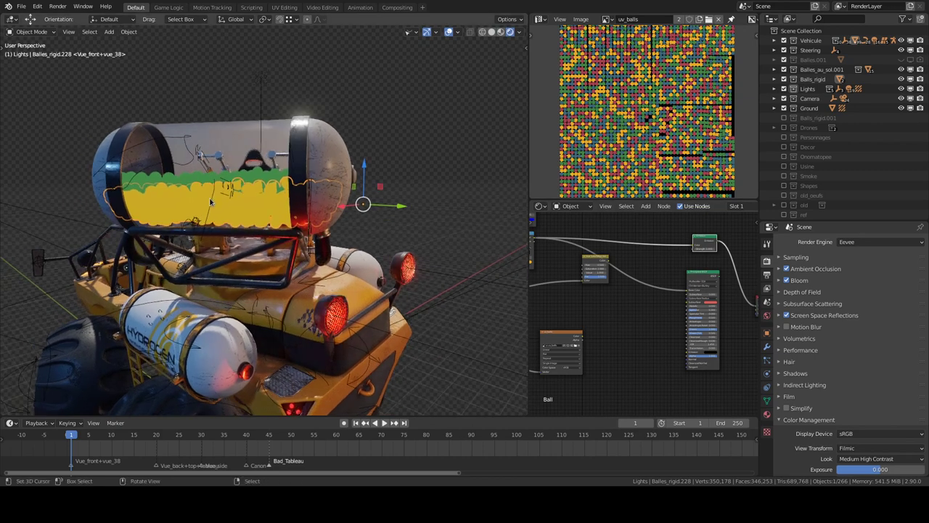
{"action": "middle_click_drag", "start_coordinate": [212, 200], "coordinate": [240, 204]}
{"action": "scroll", "coordinate": [695, 275], "scroll_direction": "down", "scroll_amount": 1}
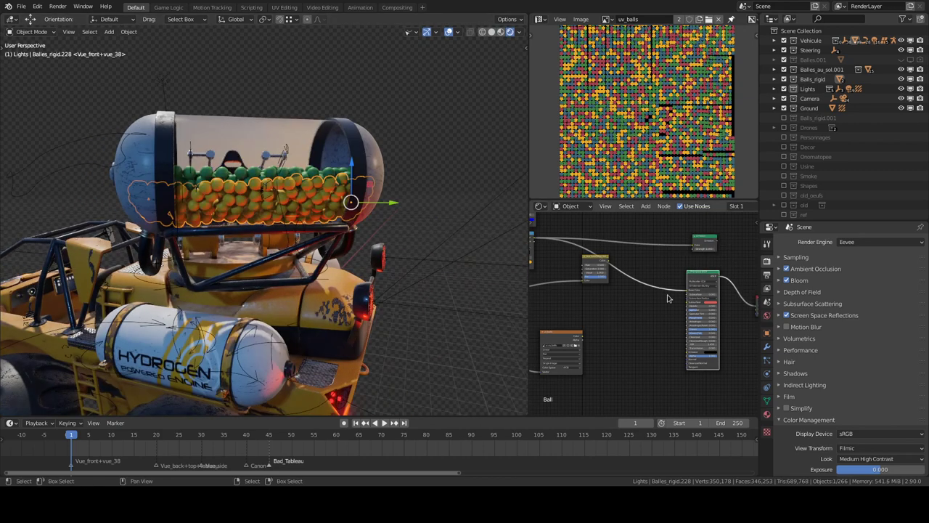
{"action": "middle_click_drag", "start_coordinate": [670, 299], "coordinate": [616, 305]}
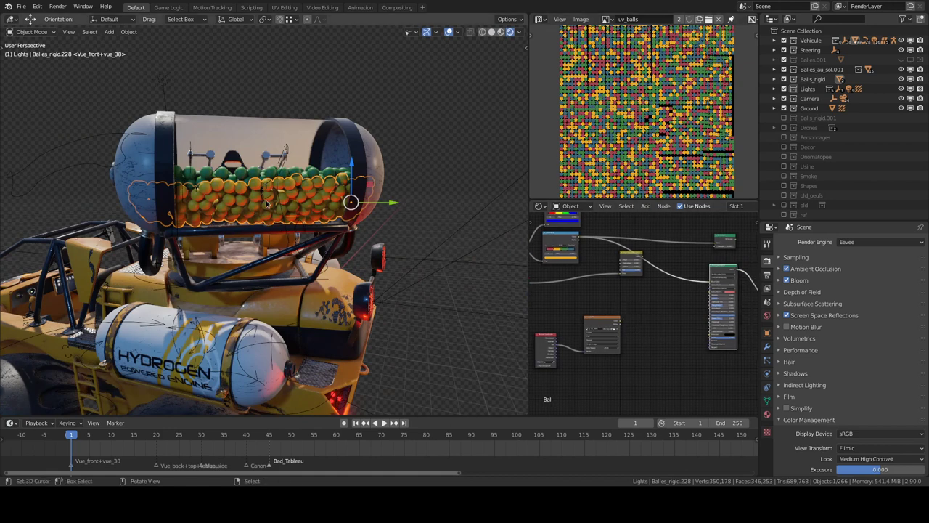
{"action": "left_click_drag", "start_coordinate": [620, 324], "coordinate": [709, 286]}
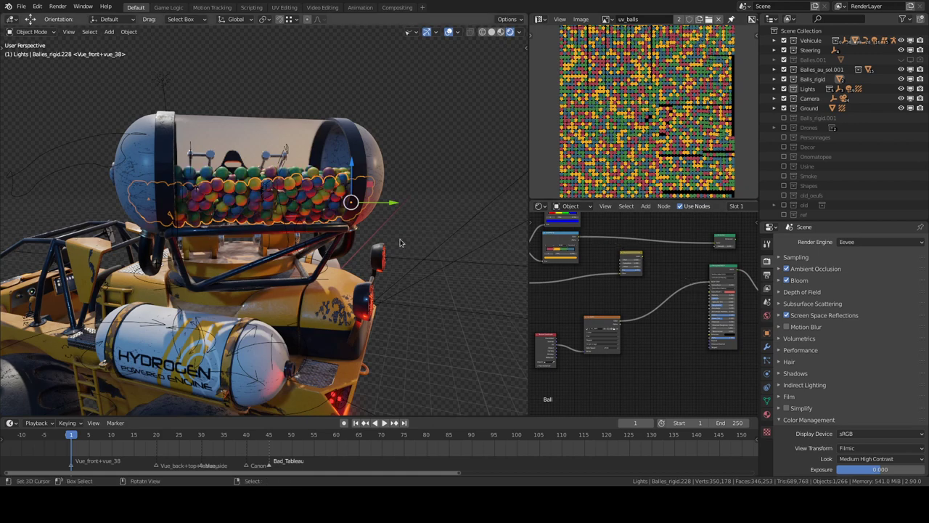
Unwrap the Balles_rigid mesh with Smart UV Project in Edit Mode
{"action": "mouse_move", "coordinate": [419, 233]}
{"action": "middle_mouse_down"}
{"action": "mouse_move", "coordinate": [403, 226]}
{"action": "mouse_move", "coordinate": [420, 214]}
{"action": "middle_mouse_up"}
{"action": "key", "text": "Tab"}
{"action": "key", "text": "u"}
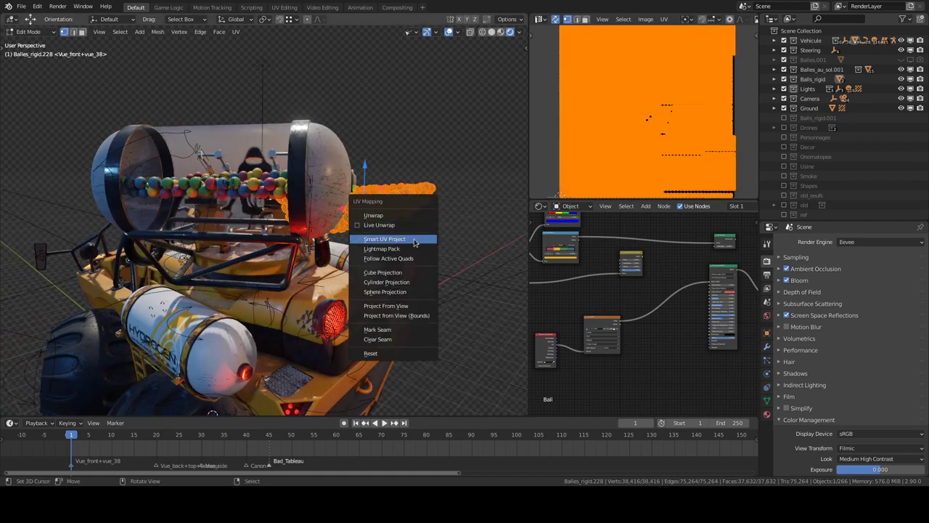
{"action": "left_click", "coordinate": [415, 242]}
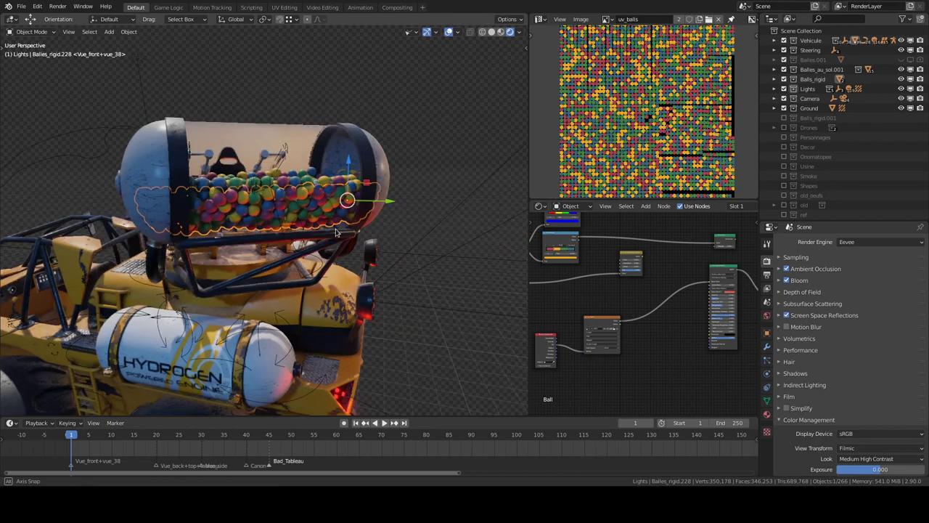
{"action": "mouse_move", "coordinate": [406, 233]}
{"action": "middle_mouse_down"}
{"action": "mouse_move", "coordinate": [367, 223]}
{"action": "mouse_move", "coordinate": [377, 218]}
{"action": "middle_mouse_up"}
Inspect the balls' new UVs in Edit Mode, then return to Object Mode
{"action": "key", "text": "Tab"}
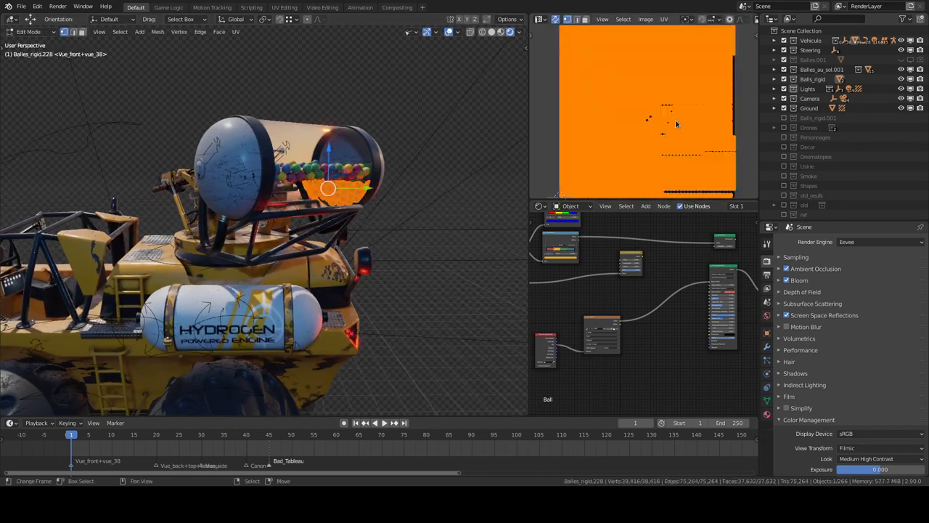
{"action": "scroll", "coordinate": [670, 135], "scroll_direction": "up", "scroll_amount": 3}
{"action": "scroll", "coordinate": [671, 135], "scroll_direction": "up", "scroll_amount": 2}
{"action": "scroll", "coordinate": [671, 135], "scroll_direction": "down", "scroll_amount": 3}
{"action": "scroll", "coordinate": [671, 135], "scroll_direction": "down", "scroll_amount": 2}
{"action": "key", "text": "Tab"}
{"action": "middle_click_drag", "start_coordinate": [405, 181], "coordinate": [385, 201]}
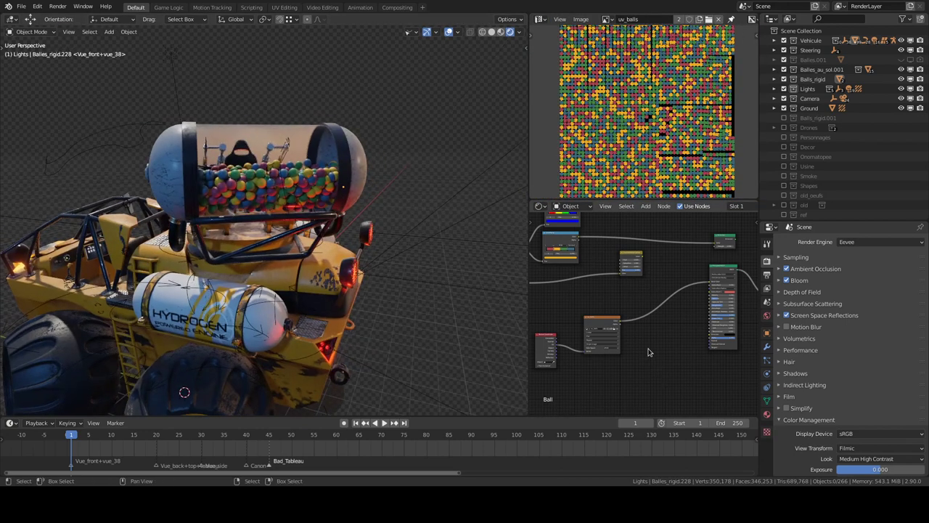
Nudge the texture node and orbit the vehicle to review the multicoloured ball textures
{"action": "left_click_drag", "start_coordinate": [603, 322], "coordinate": [611, 314]}
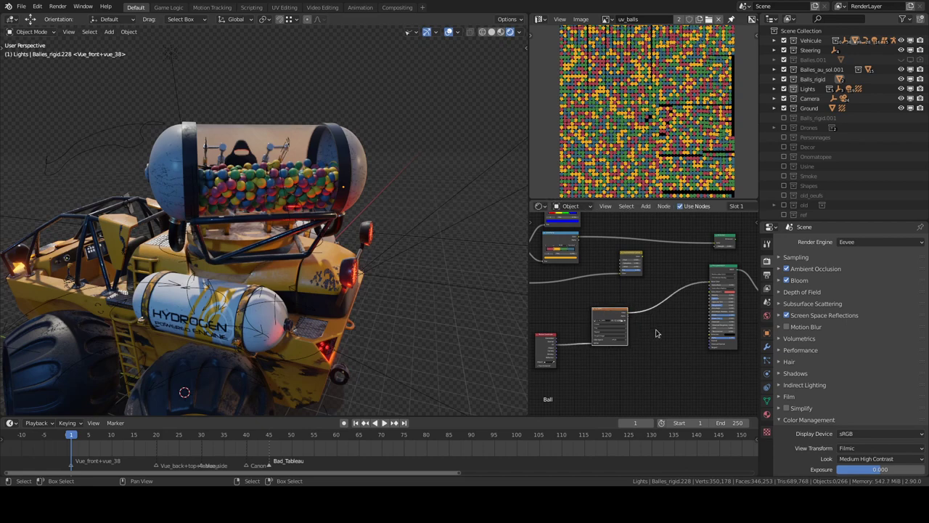
{"action": "mouse_move", "coordinate": [308, 293]}
{"action": "middle_mouse_down"}
{"action": "mouse_move", "coordinate": [432, 227]}
{"action": "mouse_move", "coordinate": [371, 248]}
{"action": "middle_mouse_up"}
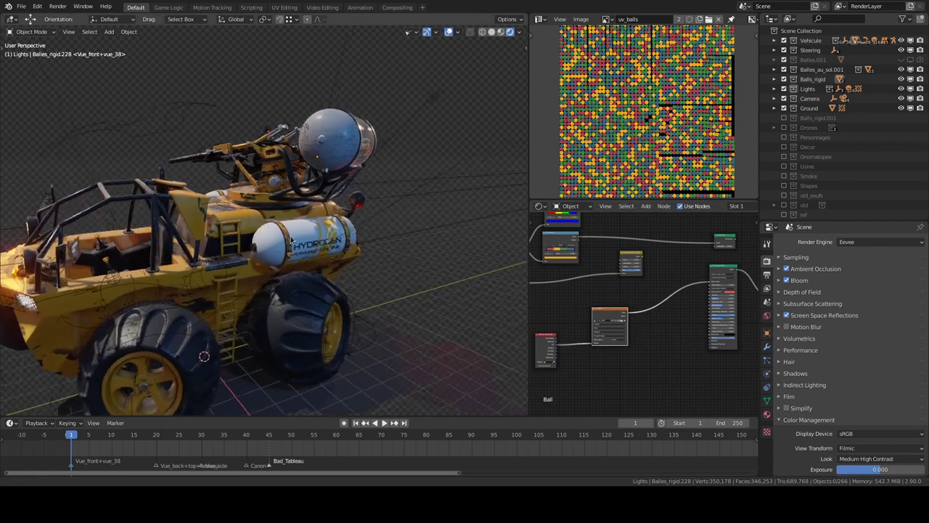
{"action": "scroll", "coordinate": [356, 148], "scroll_direction": "up", "scroll_amount": 4}
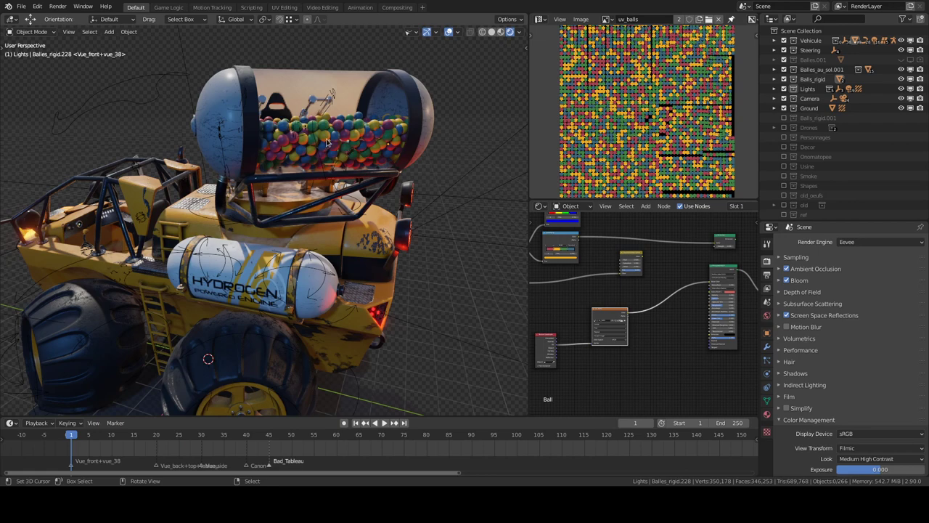
{"action": "scroll", "coordinate": [323, 144], "scroll_direction": "down", "scroll_amount": 3}
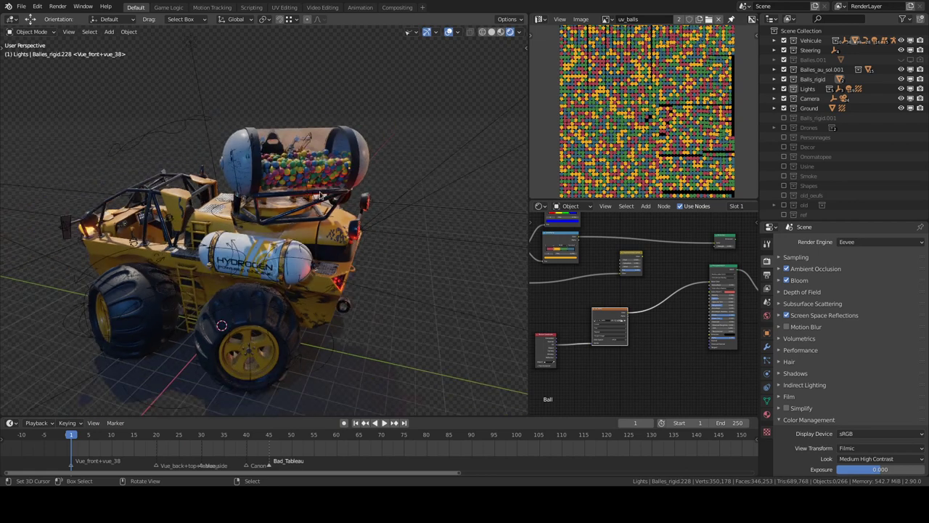
{"action": "middle_click_drag", "start_coordinate": [323, 144], "coordinate": [395, 167]}
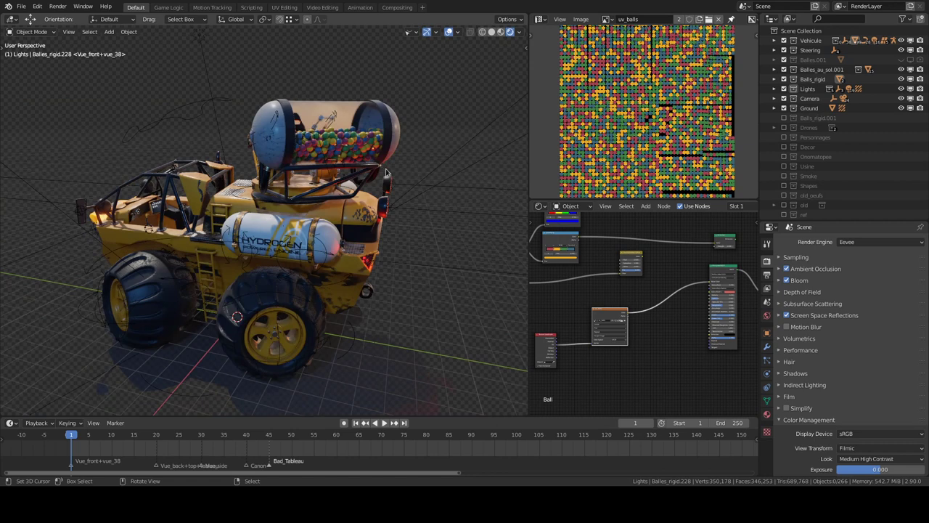
Select the Ctrl_main rig control, then all of the rig's controls
{"action": "left_click", "coordinate": [225, 105]}
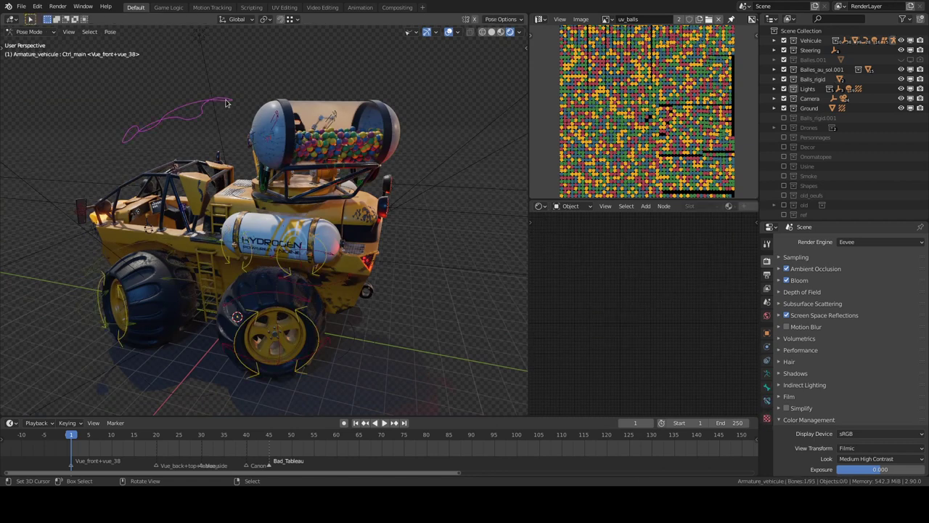
{"action": "key", "text": "a"}
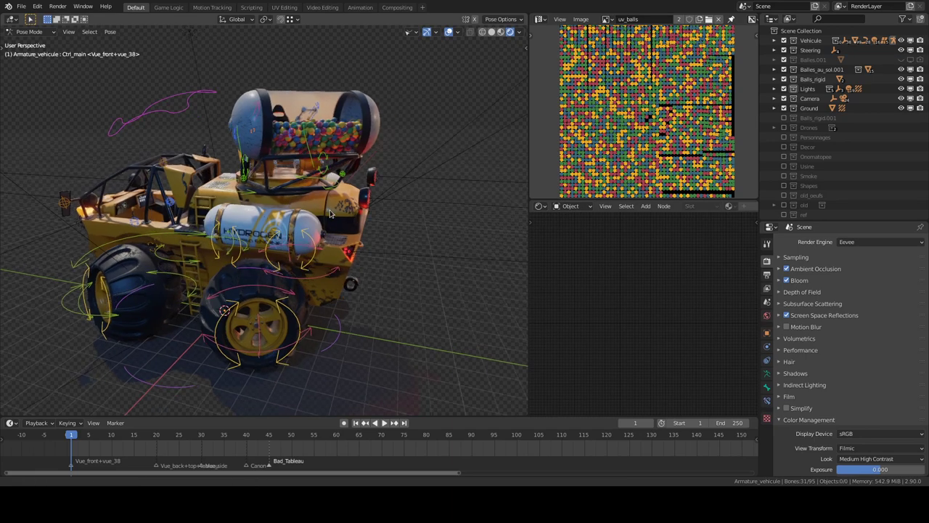
{"action": "middle_click_drag", "start_coordinate": [306, 209], "coordinate": [312, 209]}
{"action": "scroll", "coordinate": [277, 158], "scroll_direction": "up", "scroll_amount": 5}
{"action": "middle_click_drag", "start_coordinate": [276, 158], "coordinate": [290, 210]}
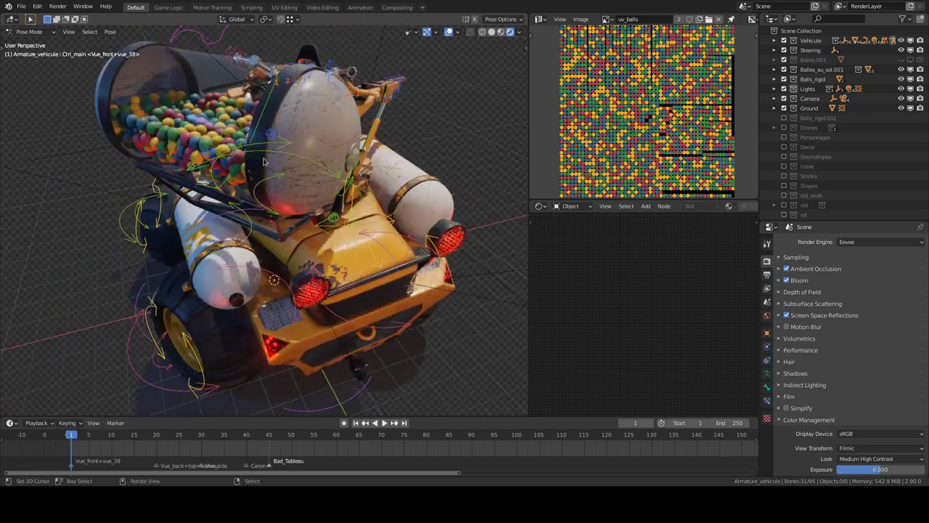
{"action": "scroll", "coordinate": [291, 210], "scroll_direction": "up", "scroll_amount": 3}
{"action": "scroll", "coordinate": [276, 214], "scroll_direction": "down", "scroll_amount": 8}
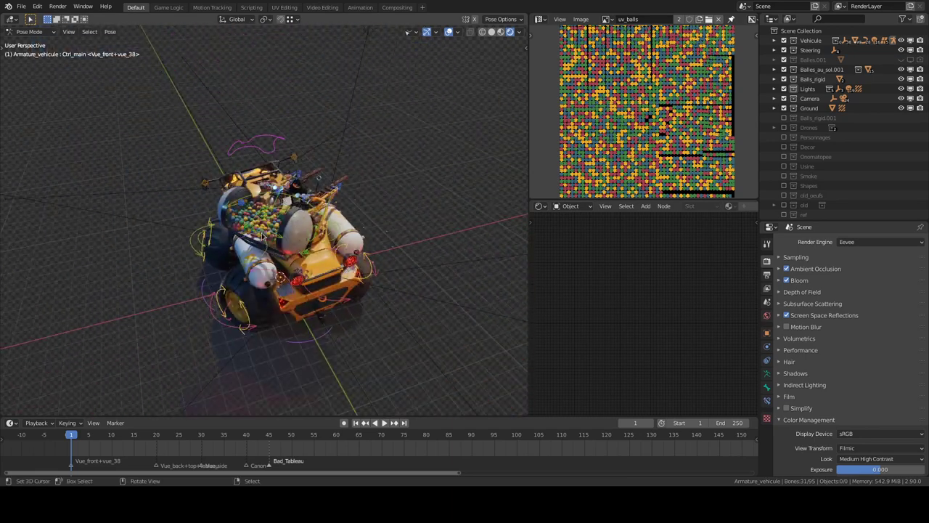
{"action": "scroll", "coordinate": [291, 218], "scroll_direction": "up", "scroll_amount": 4}
{"action": "mouse_move", "coordinate": [291, 218]}
{"action": "middle_mouse_down"}
{"action": "mouse_move", "coordinate": [326, 239]}
{"action": "mouse_move", "coordinate": [356, 235]}
{"action": "mouse_move", "coordinate": [329, 222]}
{"action": "middle_mouse_up"}
{"action": "middle_click_drag", "start_coordinate": [459, 155], "coordinate": [334, 201]}
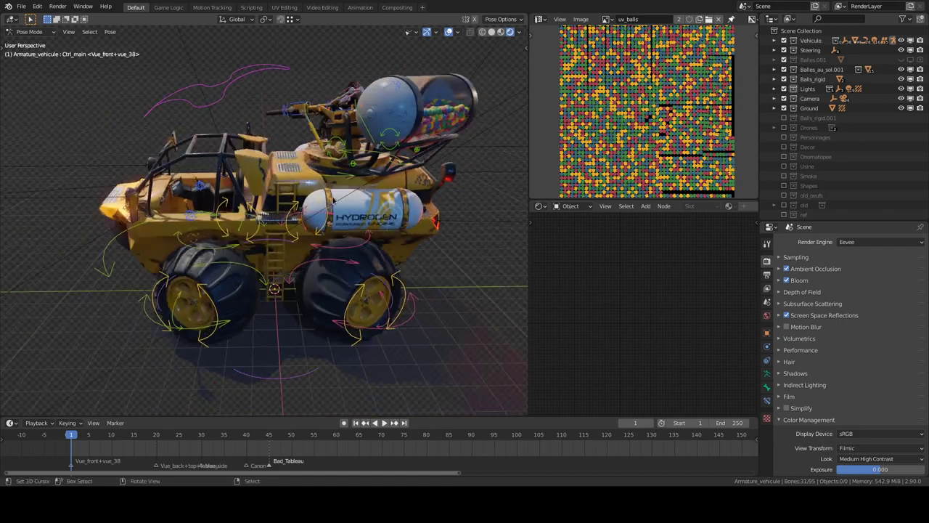
Apply the stored 'Turn' library pose to the rig and return to Object Mode
{"action": "key", "text": "ctrl+l"}
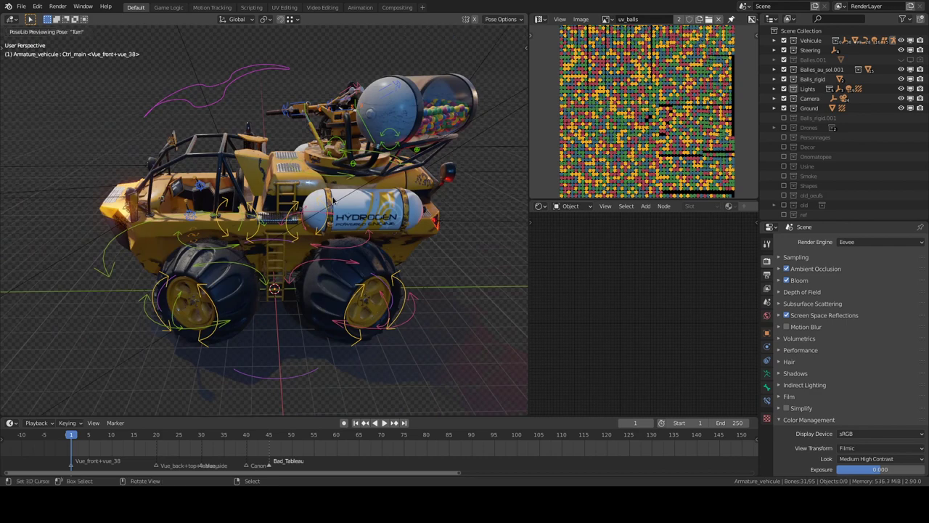
{"action": "left_click", "coordinate": [334, 201]}
{"action": "mouse_move", "coordinate": [317, 206]}
{"action": "middle_mouse_down"}
{"action": "mouse_move", "coordinate": [334, 203]}
{"action": "mouse_move", "coordinate": [312, 211]}
{"action": "mouse_move", "coordinate": [373, 244]}
{"action": "middle_mouse_up"}
{"action": "scroll", "coordinate": [338, 202], "scroll_direction": "up", "scroll_amount": 4}
{"action": "key", "text": "ctrl+Tab"}
{"action": "scroll", "coordinate": [309, 213], "scroll_direction": "up", "scroll_amount": 5}
{"action": "scroll", "coordinate": [378, 242], "scroll_direction": "up", "scroll_amount": 3}
{"action": "scroll", "coordinate": [371, 245], "scroll_direction": "up", "scroll_amount": 2}
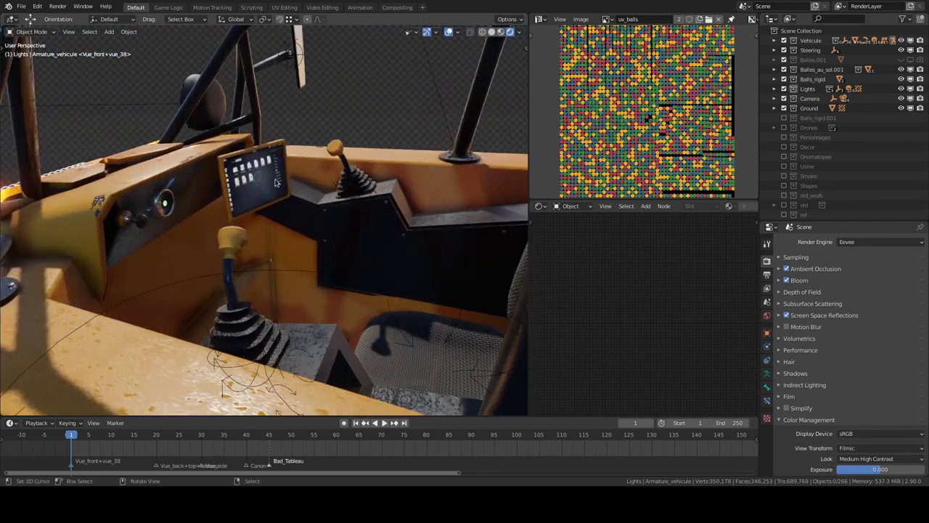
{"action": "middle_click_drag", "start_coordinate": [317, 235], "coordinate": [321, 231]}
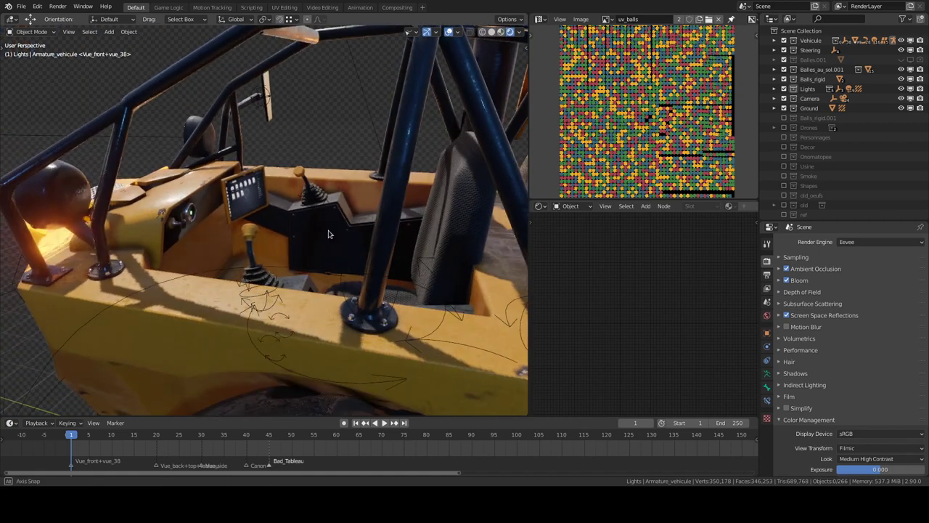
{"action": "scroll", "coordinate": [252, 199], "scroll_direction": "down", "scroll_amount": 4}
{"action": "mouse_move", "coordinate": [252, 199]}
{"action": "middle_mouse_down"}
{"action": "mouse_move", "coordinate": [357, 250]}
{"action": "mouse_move", "coordinate": [374, 246]}
{"action": "mouse_move", "coordinate": [365, 239]}
{"action": "mouse_move", "coordinate": [375, 252]}
{"action": "mouse_move", "coordinate": [344, 291]}
{"action": "mouse_move", "coordinate": [321, 241]}
{"action": "mouse_move", "coordinate": [298, 240]}
{"action": "mouse_move", "coordinate": [265, 305]}
{"action": "mouse_move", "coordinate": [370, 276]}
{"action": "mouse_move", "coordinate": [315, 266]}
{"action": "mouse_move", "coordinate": [310, 276]}
{"action": "mouse_move", "coordinate": [382, 278]}
{"action": "mouse_move", "coordinate": [309, 247]}
{"action": "mouse_move", "coordinate": [154, 270]}
{"action": "middle_mouse_up"}
{"action": "scroll", "coordinate": [344, 292], "scroll_direction": "up", "scroll_amount": 3}
{"action": "scroll", "coordinate": [155, 271], "scroll_direction": "up", "scroll_amount": 3}
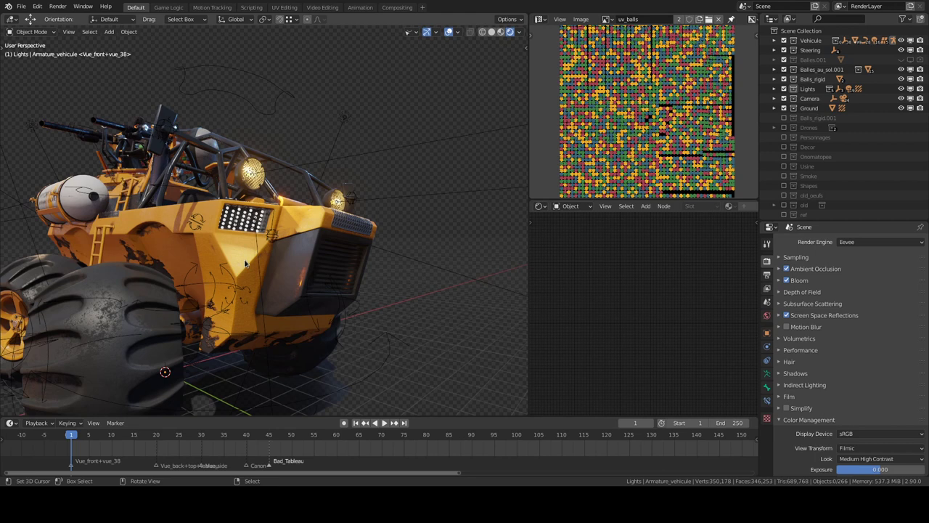
Select the vehicle body and display uv_vehicule_mask.jpg in the image editor
{"action": "left_click", "coordinate": [244, 263]}
{"action": "scroll", "coordinate": [629, 377], "scroll_direction": "down", "scroll_amount": 2}
{"action": "scroll", "coordinate": [629, 377], "scroll_direction": "down", "scroll_amount": 2}
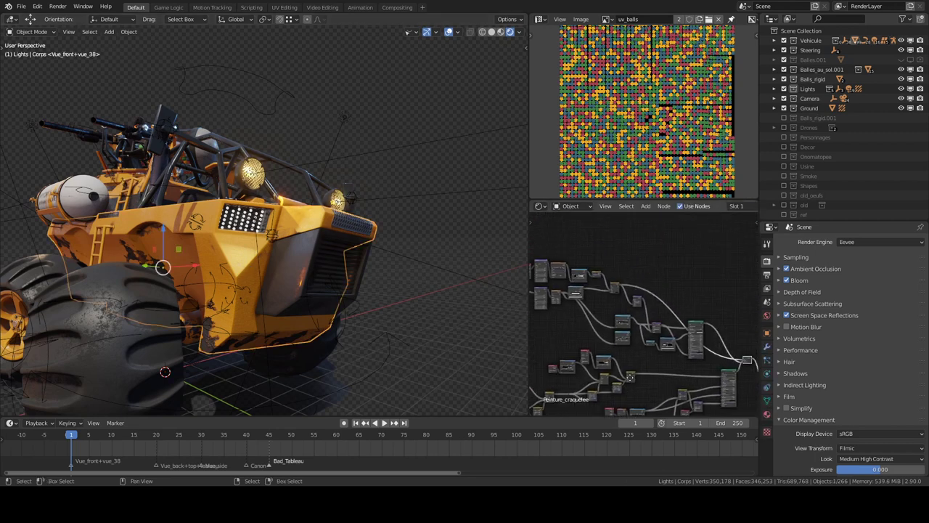
{"action": "scroll", "coordinate": [629, 377], "scroll_direction": "up", "scroll_amount": 2}
{"action": "scroll", "coordinate": [630, 377], "scroll_direction": "up", "scroll_amount": 2}
{"action": "scroll", "coordinate": [629, 377], "scroll_direction": "up", "scroll_amount": 2}
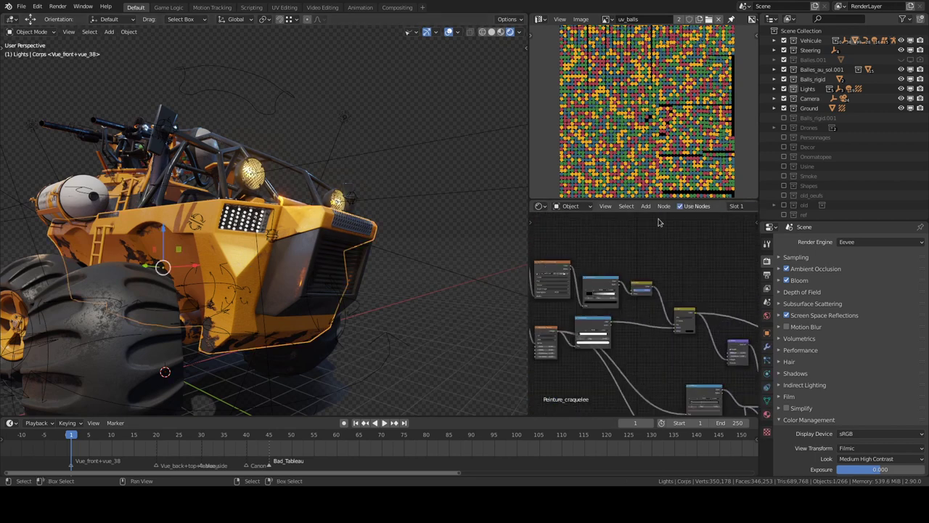
{"action": "left_click", "coordinate": [608, 19]}
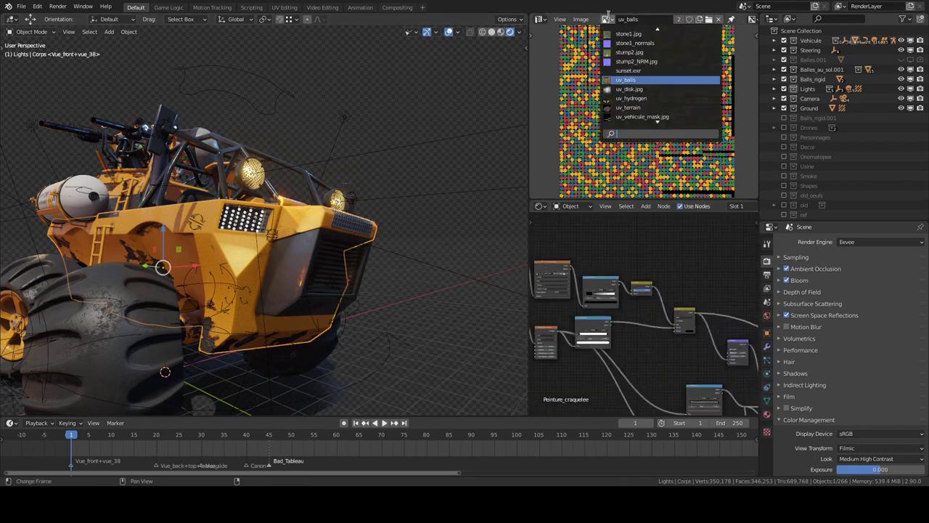
{"action": "left_click", "coordinate": [660, 116]}
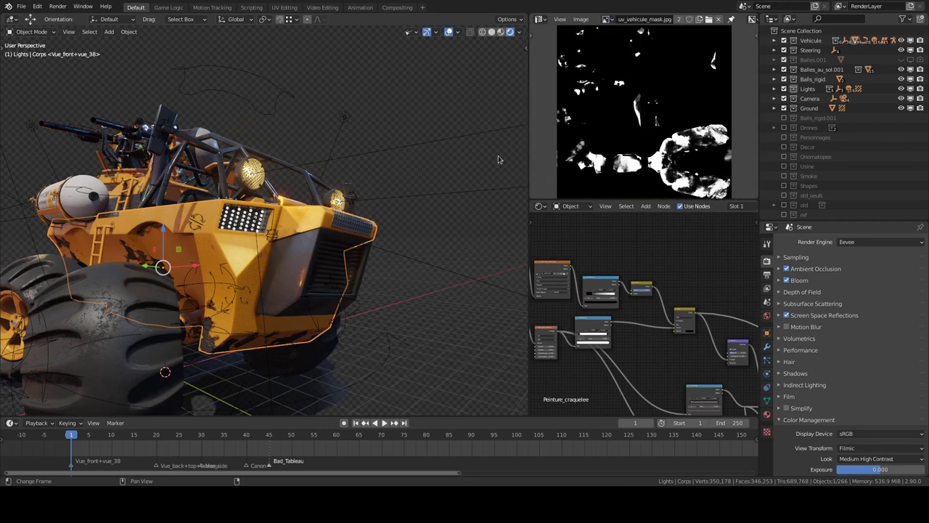
Preview the body's mask nodes one by one, ending on the patchy black-and-white mask
{"action": "middle_click_drag", "start_coordinate": [498, 158], "coordinate": [464, 167]}
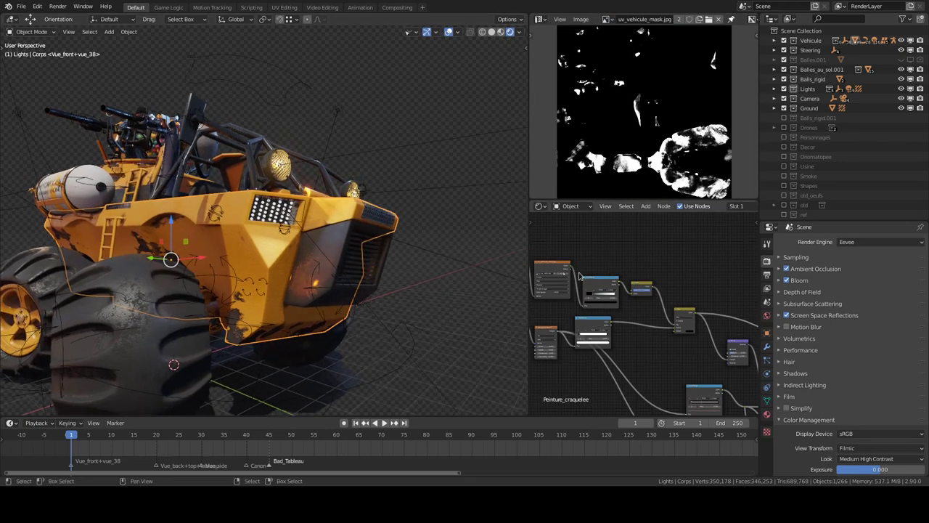
{"action": "left_click", "coordinate": [563, 270], "text": "ctrl+shift"}
{"action": "mouse_move", "coordinate": [377, 217]}
{"action": "middle_mouse_down"}
{"action": "mouse_move", "coordinate": [308, 234]}
{"action": "mouse_move", "coordinate": [405, 228]}
{"action": "middle_mouse_up"}
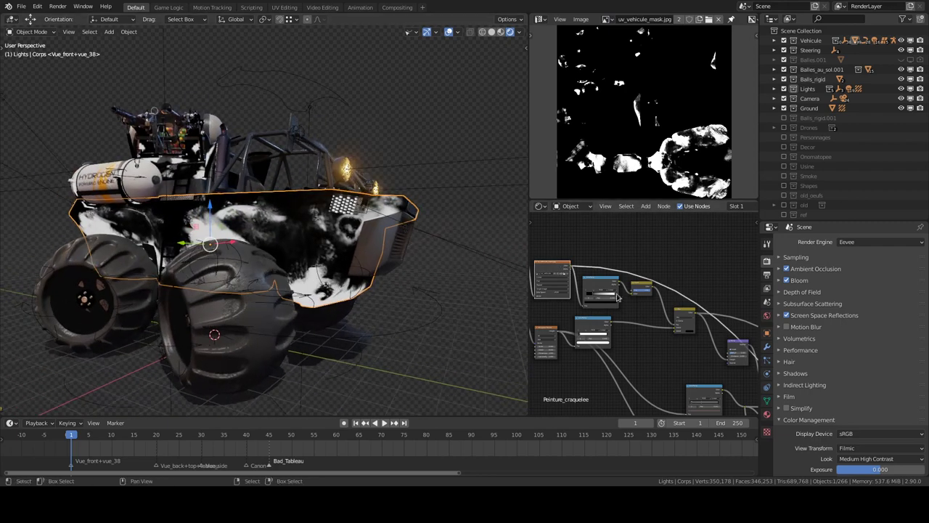
{"action": "left_click", "coordinate": [606, 283], "text": "ctrl+shift"}
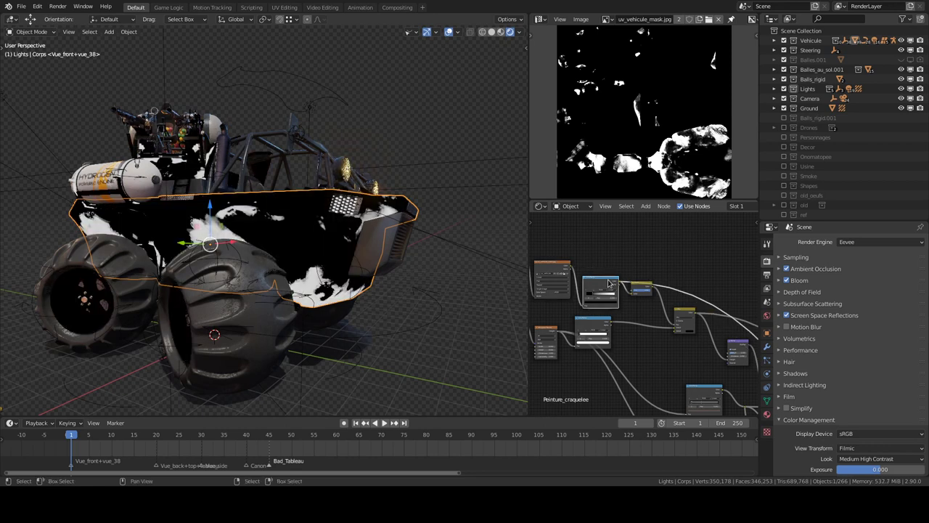
{"action": "scroll", "coordinate": [608, 294], "scroll_direction": "up", "scroll_amount": 2}
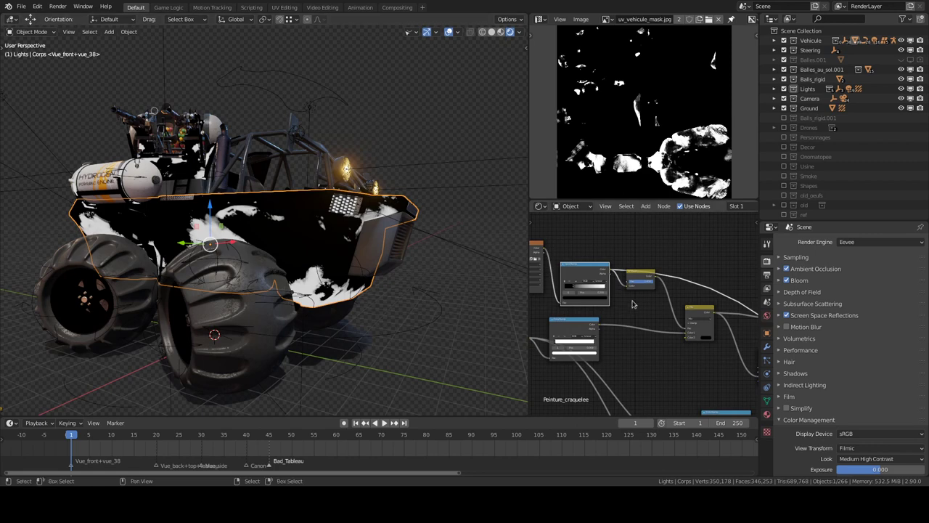
{"action": "left_click", "coordinate": [645, 280], "text": "ctrl+shift"}
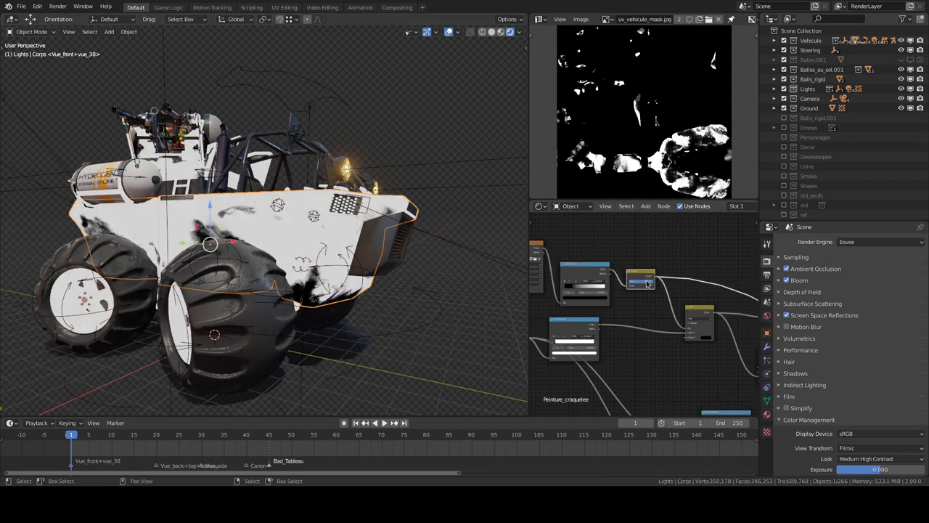
{"action": "left_click", "coordinate": [705, 312], "text": "ctrl+shift"}
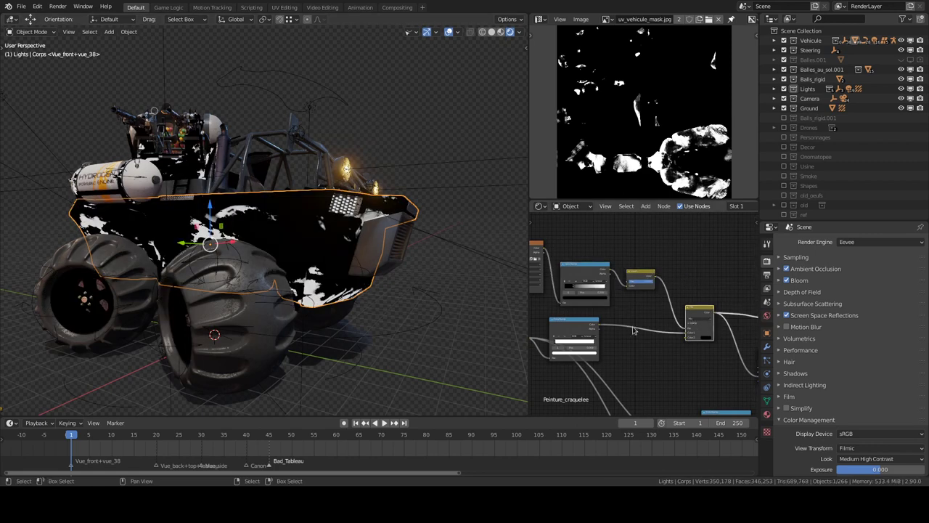
{"action": "middle_click_drag", "start_coordinate": [599, 330], "coordinate": [669, 303]}
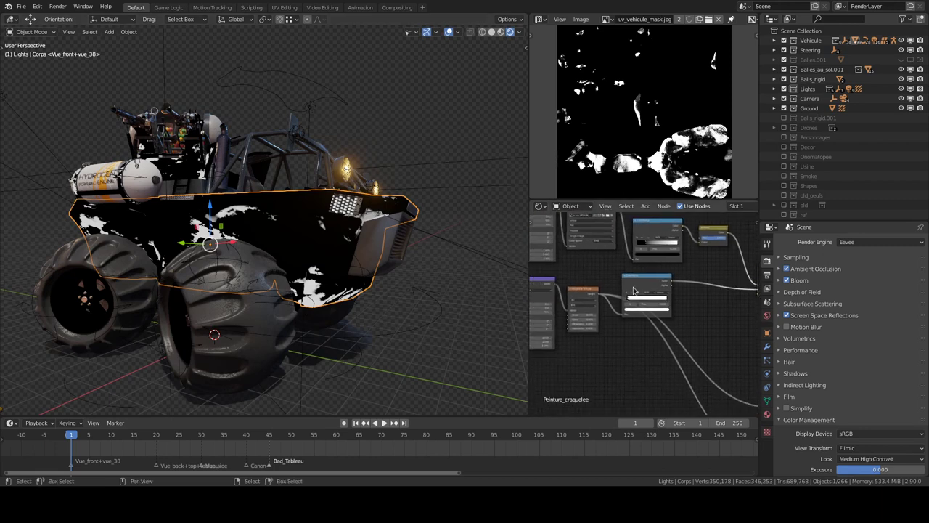
Preview the camo texture and ColorRamp nodes, then move the ColorRamp further right
{"action": "left_click", "coordinate": [581, 294], "text": "ctrl+shift"}
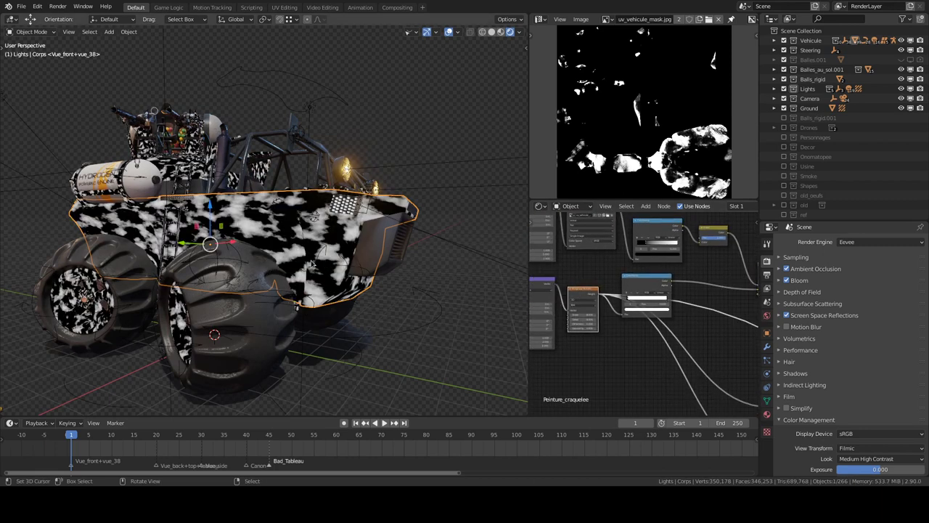
{"action": "left_click", "coordinate": [646, 287], "text": "ctrl+shift"}
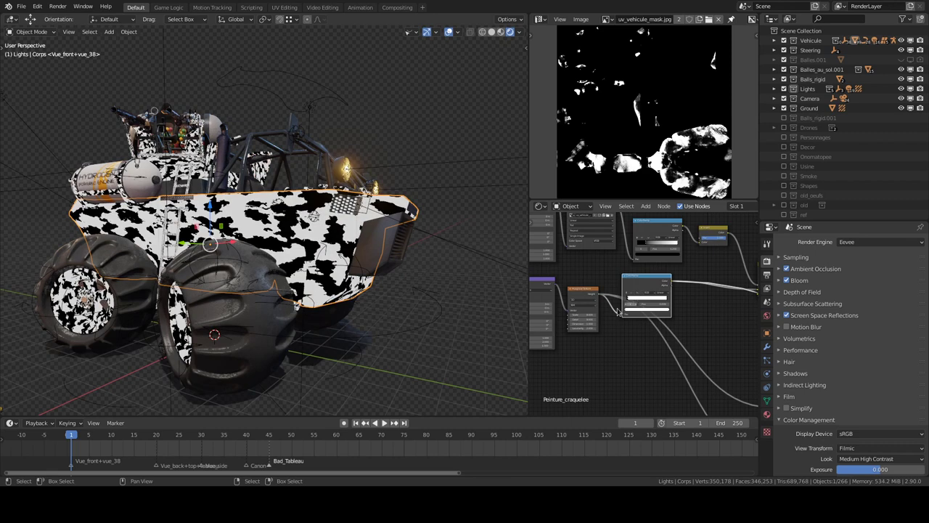
{"action": "scroll", "coordinate": [651, 295], "scroll_direction": "up", "scroll_amount": 3}
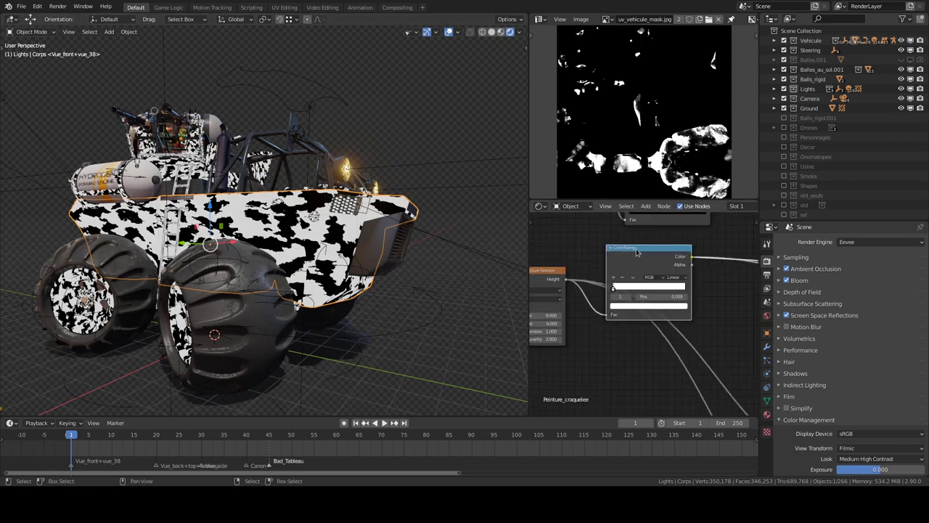
{"action": "left_click_drag", "start_coordinate": [636, 251], "coordinate": [651, 257]}
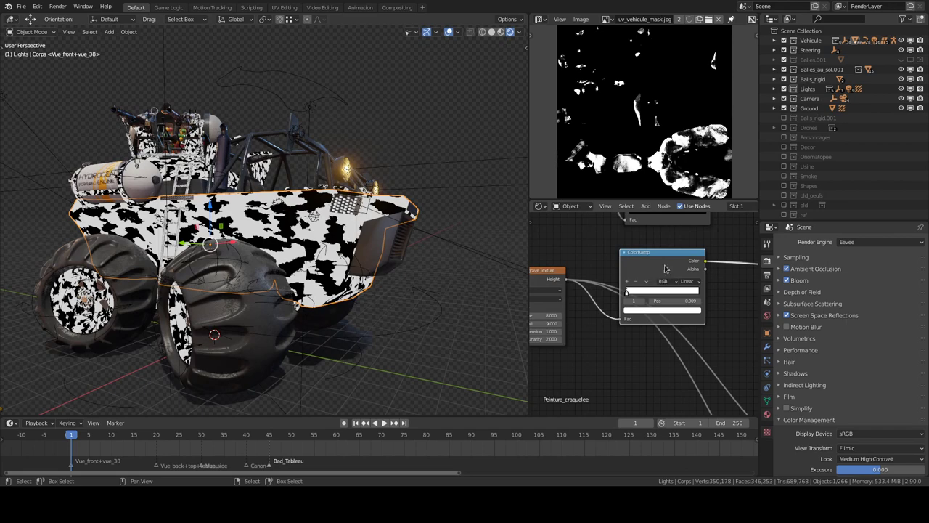
{"action": "scroll", "coordinate": [665, 270], "scroll_direction": "down", "scroll_amount": 3}
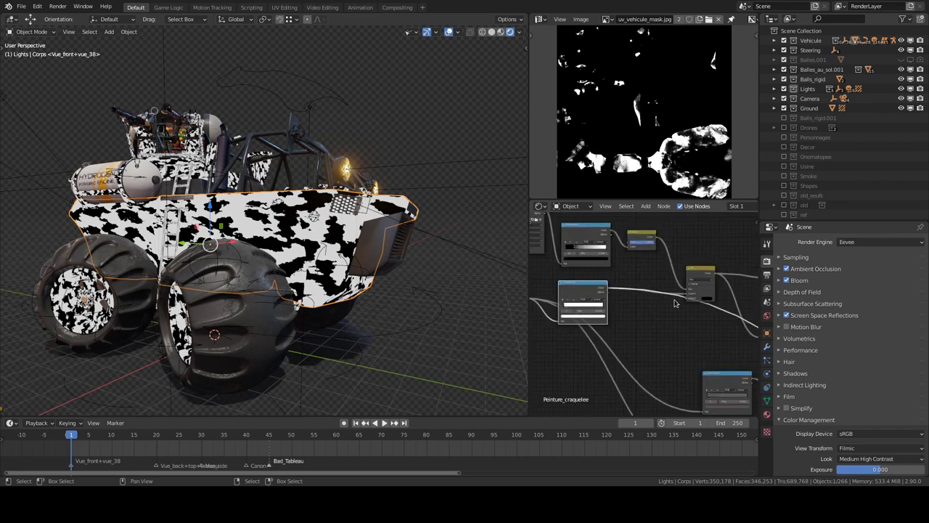
{"action": "middle_click_drag", "start_coordinate": [363, 254], "coordinate": [399, 258]}
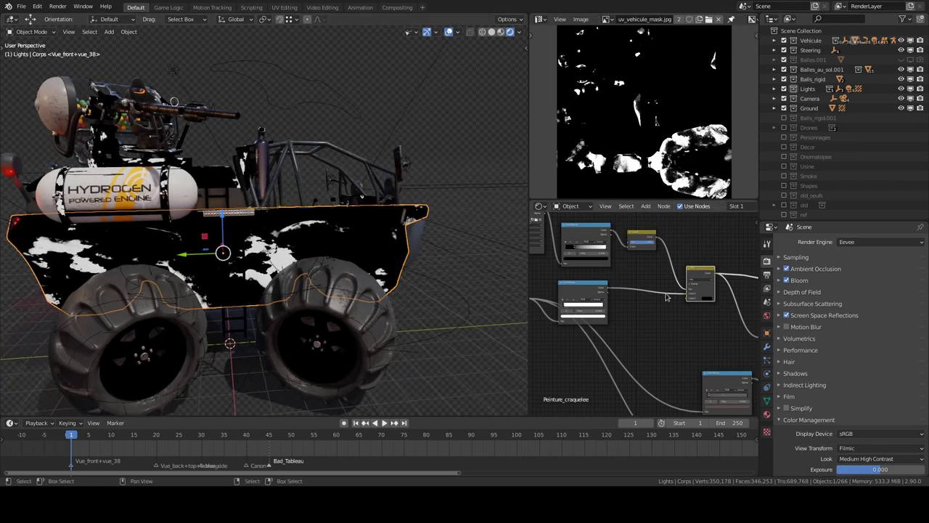
Zoom out the node editor and shift a node up and to the right
{"action": "middle_click_drag", "start_coordinate": [407, 250], "coordinate": [368, 252]}
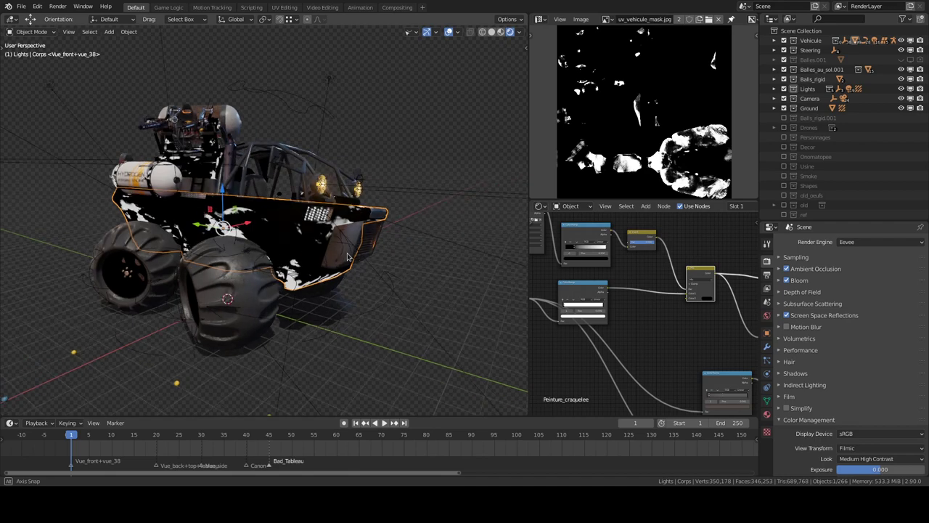
{"action": "mouse_move", "coordinate": [345, 253]}
{"action": "middle_mouse_down"}
{"action": "mouse_move", "coordinate": [320, 288]}
{"action": "mouse_move", "coordinate": [262, 251]}
{"action": "middle_mouse_up"}
{"action": "scroll", "coordinate": [609, 312], "scroll_direction": "down", "scroll_amount": 1}
{"action": "scroll", "coordinate": [610, 311], "scroll_direction": "down", "scroll_amount": 1}
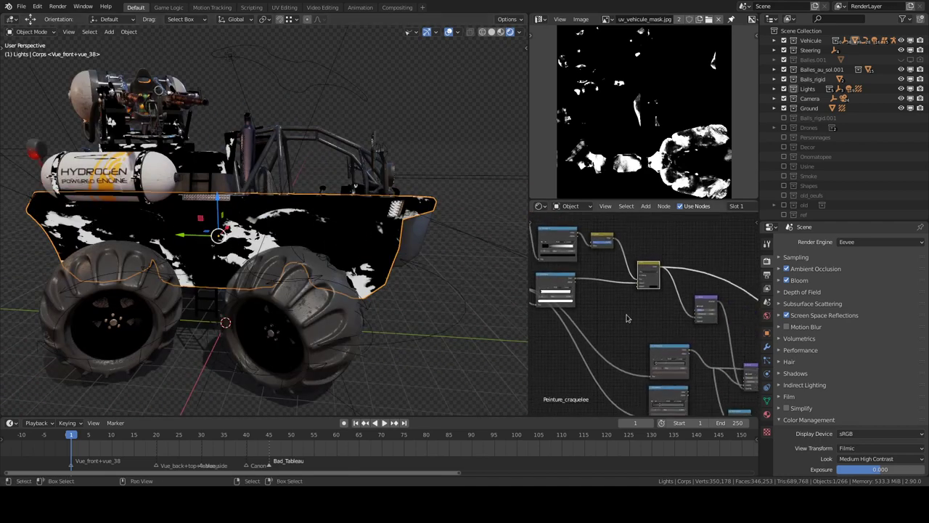
{"action": "scroll", "coordinate": [610, 311], "scroll_direction": "down", "scroll_amount": 1}
{"action": "scroll", "coordinate": [610, 312], "scroll_direction": "down", "scroll_amount": 1}
{"action": "scroll", "coordinate": [658, 307], "scroll_direction": "down", "scroll_amount": 2, "text": "ctrl"}
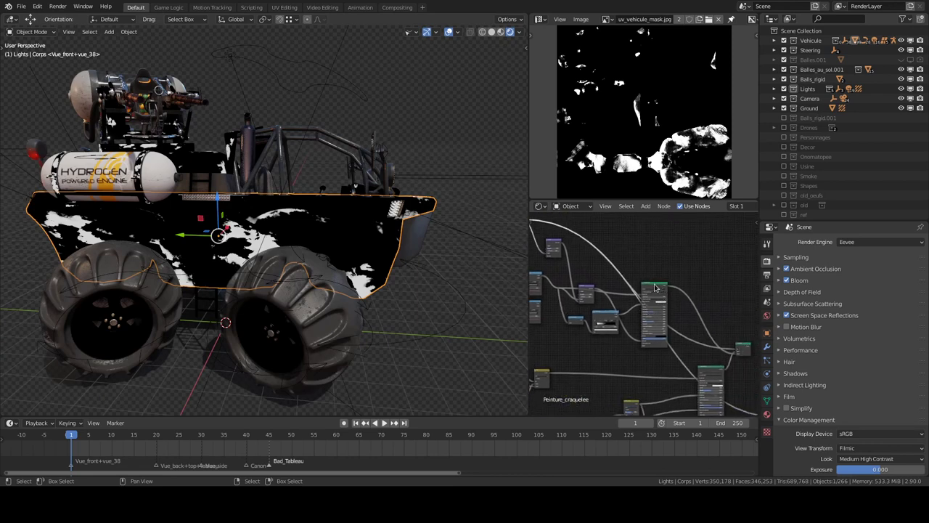
{"action": "left_click_drag", "start_coordinate": [655, 287], "coordinate": [649, 288]}
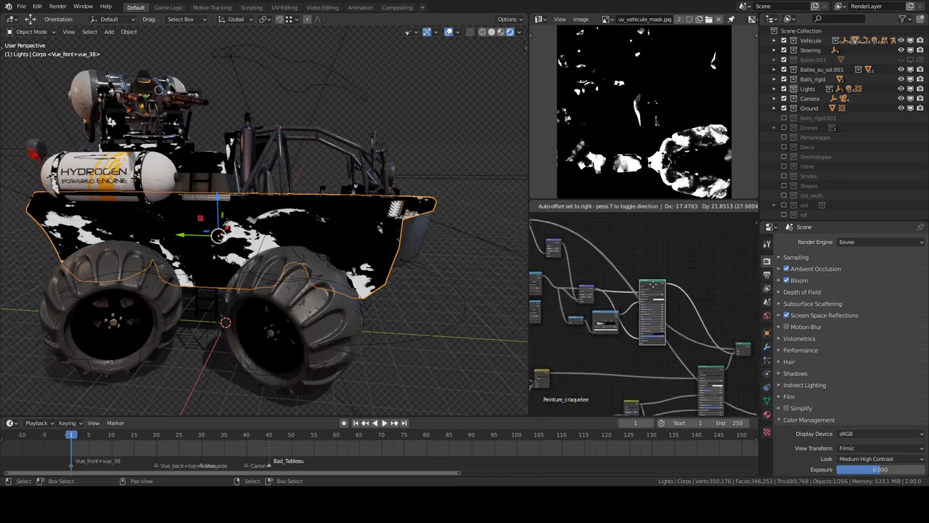
Preview the green Principled BSDF to restore the body's full yellow cracked paint
{"action": "middle_click_drag", "start_coordinate": [706, 344], "coordinate": [631, 284]}
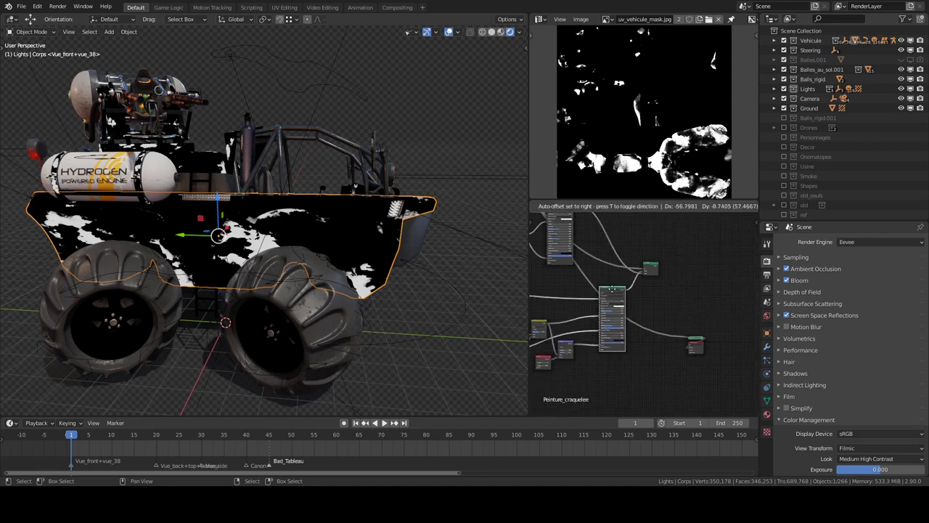
{"action": "scroll", "coordinate": [631, 285], "scroll_direction": "down", "scroll_amount": 2}
{"action": "scroll", "coordinate": [610, 276], "scroll_direction": "down", "scroll_amount": 2}
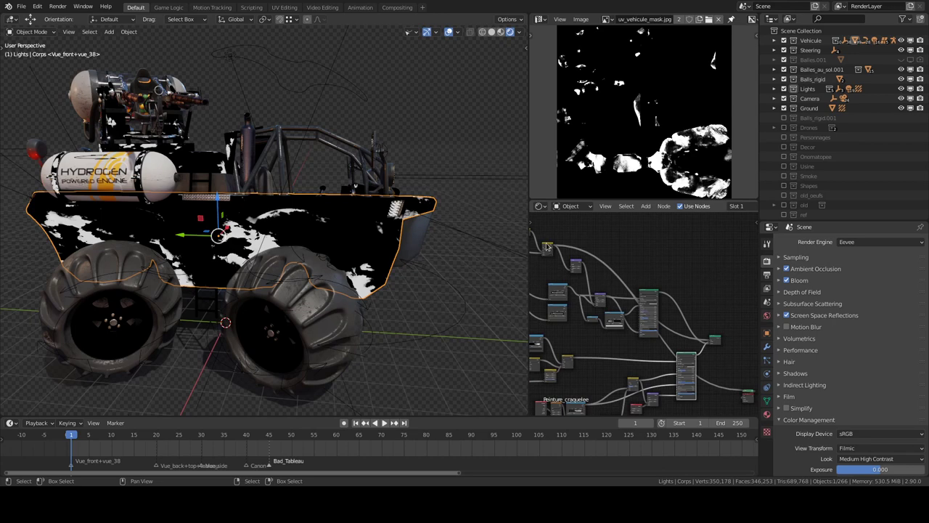
{"action": "scroll", "coordinate": [680, 336], "scroll_direction": "up", "scroll_amount": 2}
{"action": "scroll", "coordinate": [672, 320], "scroll_direction": "up", "scroll_amount": 1}
{"action": "scroll", "coordinate": [664, 299], "scroll_direction": "up", "scroll_amount": 1}
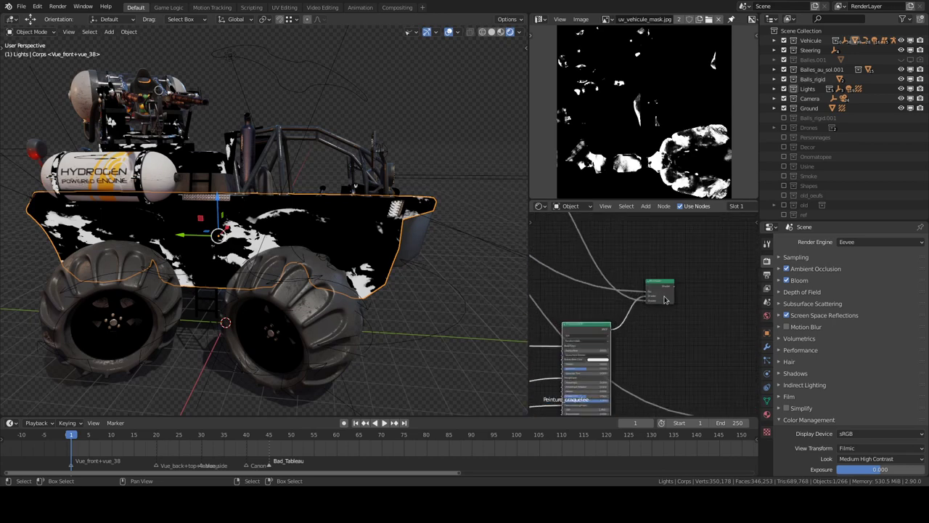
{"action": "left_click", "coordinate": [667, 286], "text": "ctrl+shift"}
{"action": "middle_click_drag", "start_coordinate": [488, 297], "coordinate": [282, 290]}
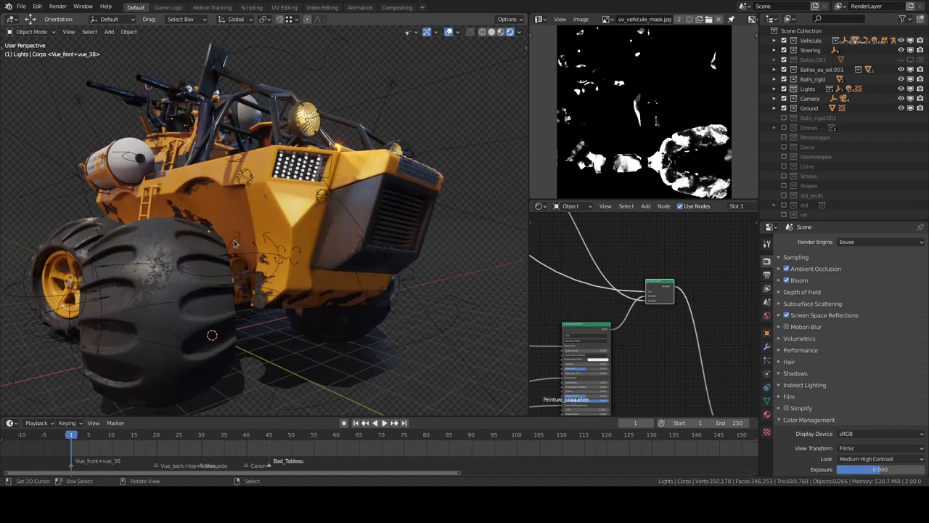
{"action": "mouse_move", "coordinate": [232, 239]}
{"action": "middle_mouse_down"}
{"action": "mouse_move", "coordinate": [275, 296]}
{"action": "mouse_move", "coordinate": [336, 285]}
{"action": "mouse_move", "coordinate": [283, 259]}
{"action": "mouse_move", "coordinate": [378, 290]}
{"action": "mouse_move", "coordinate": [404, 273]}
{"action": "mouse_move", "coordinate": [349, 267]}
{"action": "mouse_move", "coordinate": [407, 269]}
{"action": "mouse_move", "coordinate": [369, 276]}
{"action": "middle_mouse_up"}
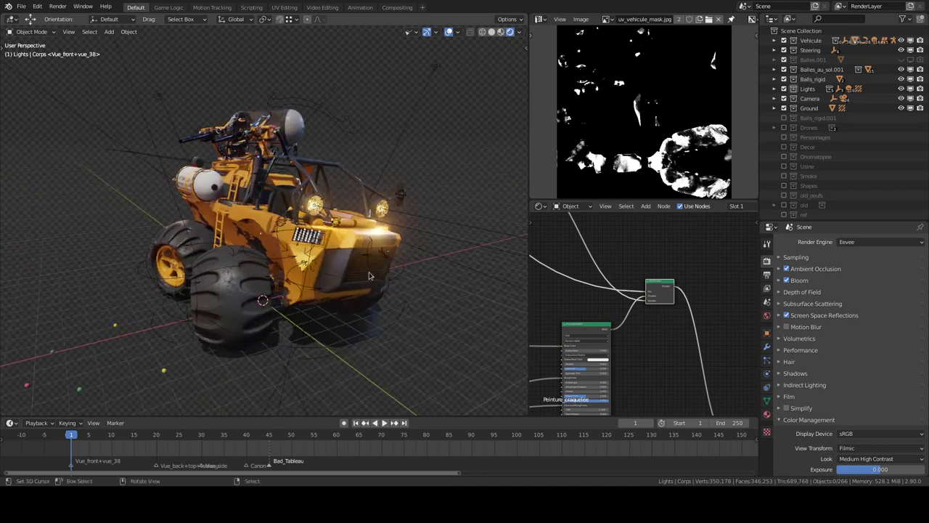